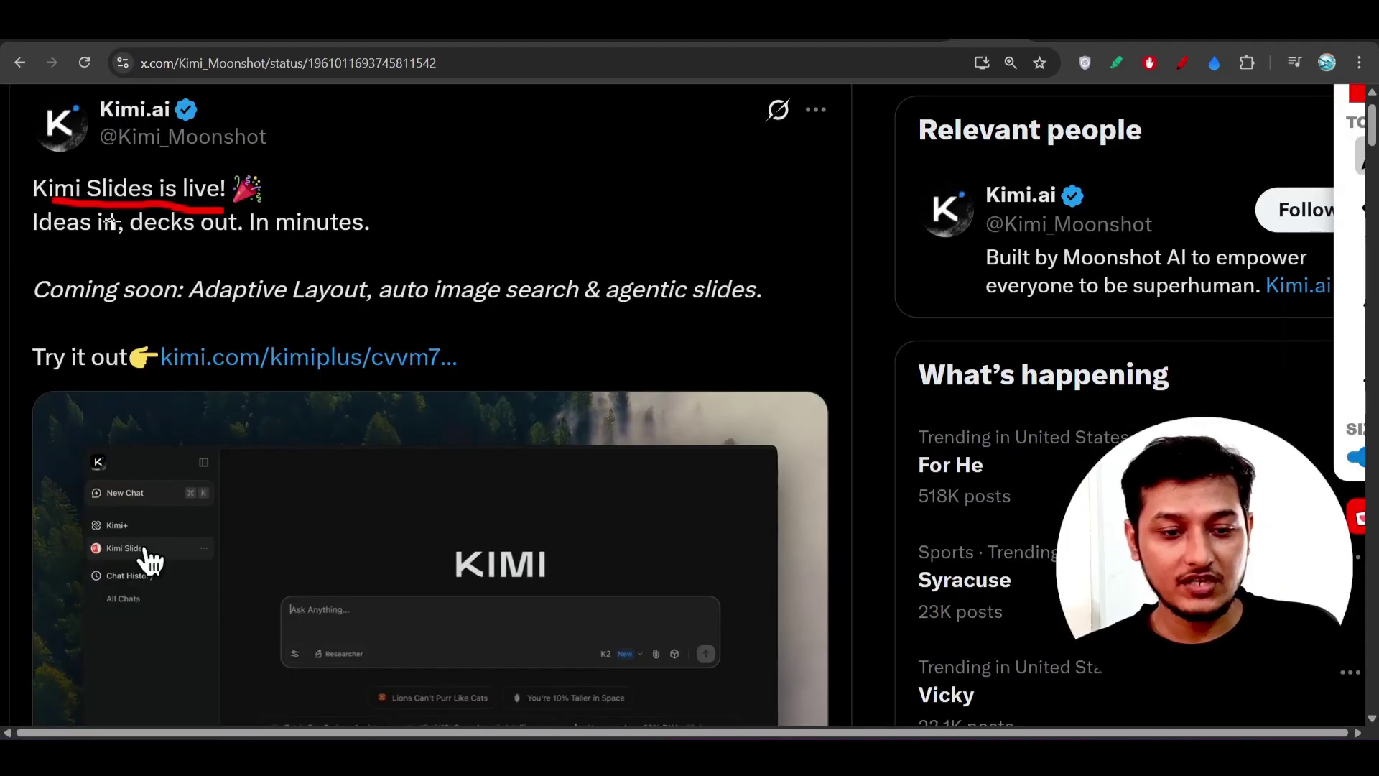
# Step: Browse the purple deck's slides in order, then return to the Kimi Slides assistant chat
pyautogui.moveTo(237, 211); pyautogui.dragTo(313, 210)
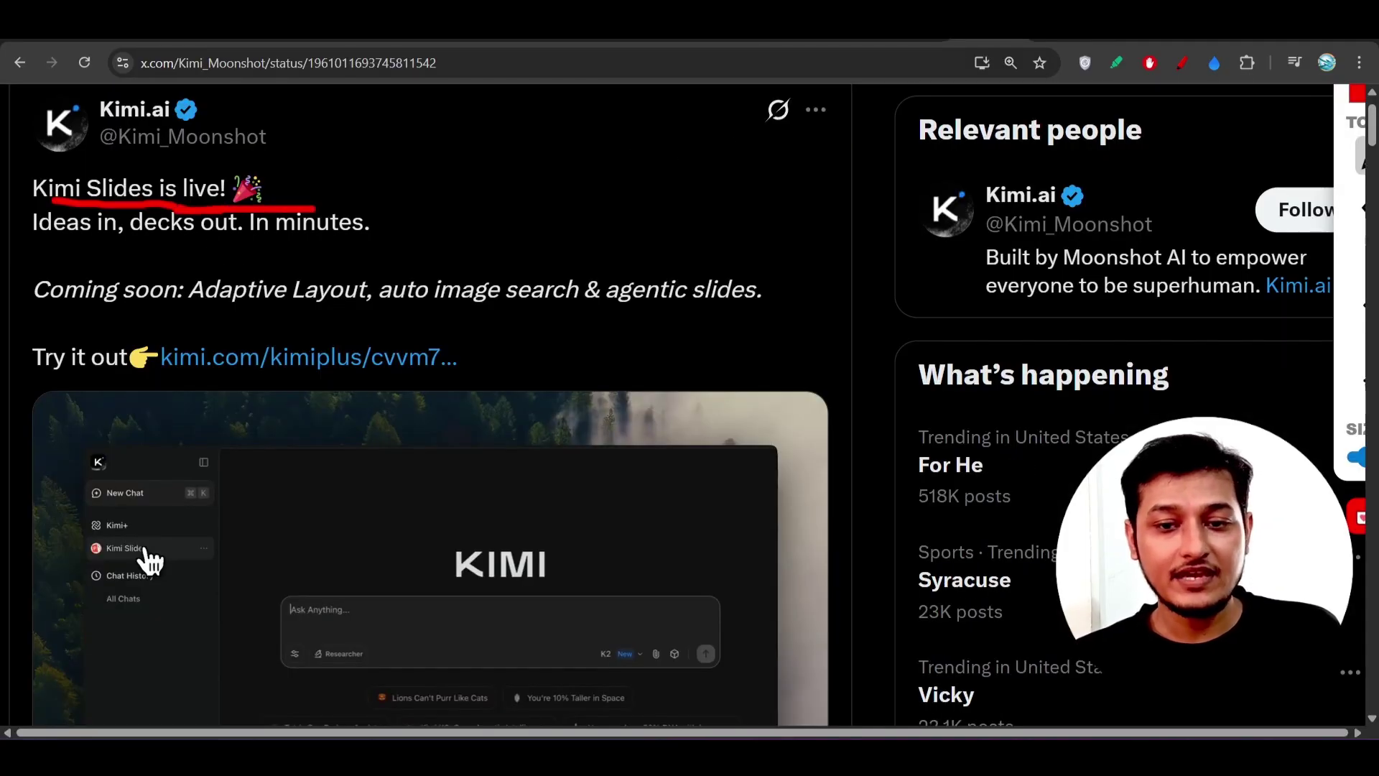
pyautogui.moveTo(105, 335)
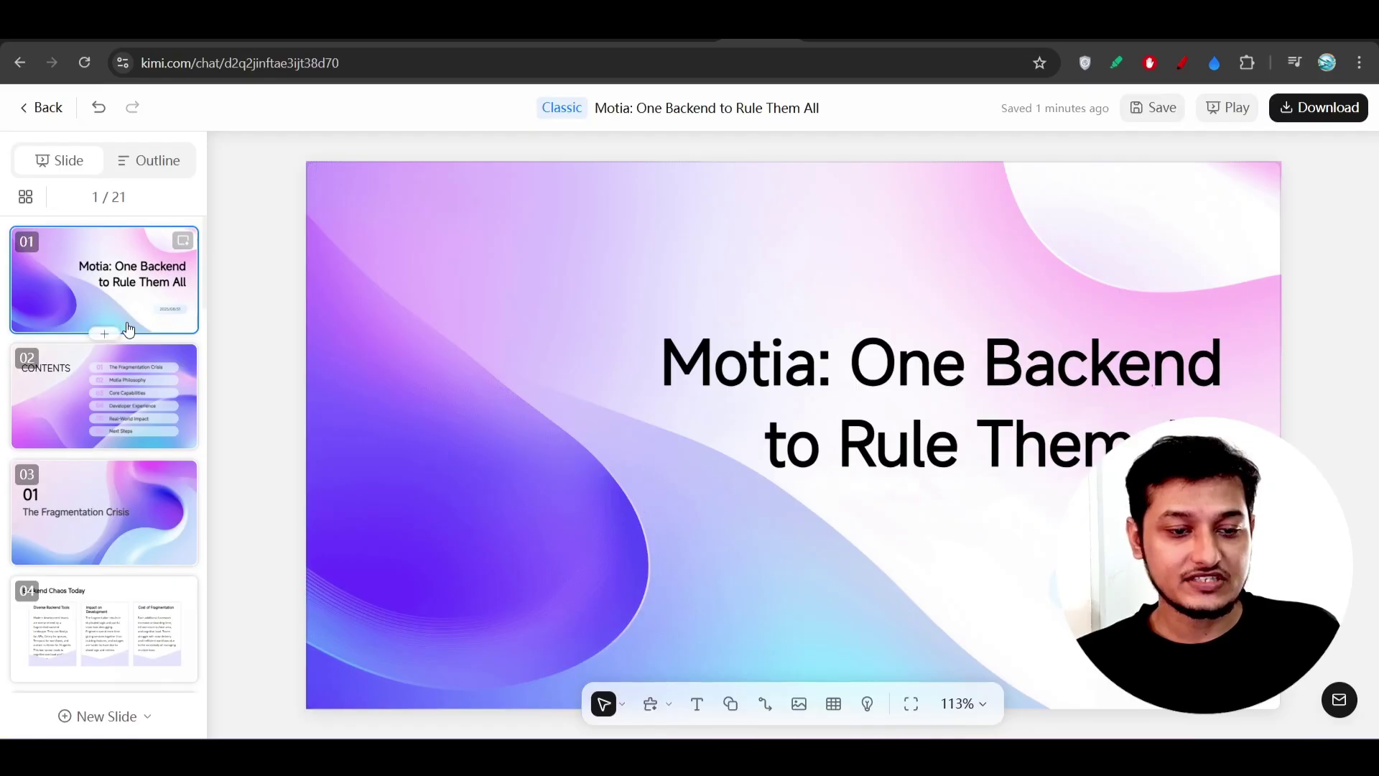
pyautogui.click(134, 399)
pyautogui.click(107, 506)
pyautogui.scroll(-1, 102, 524)
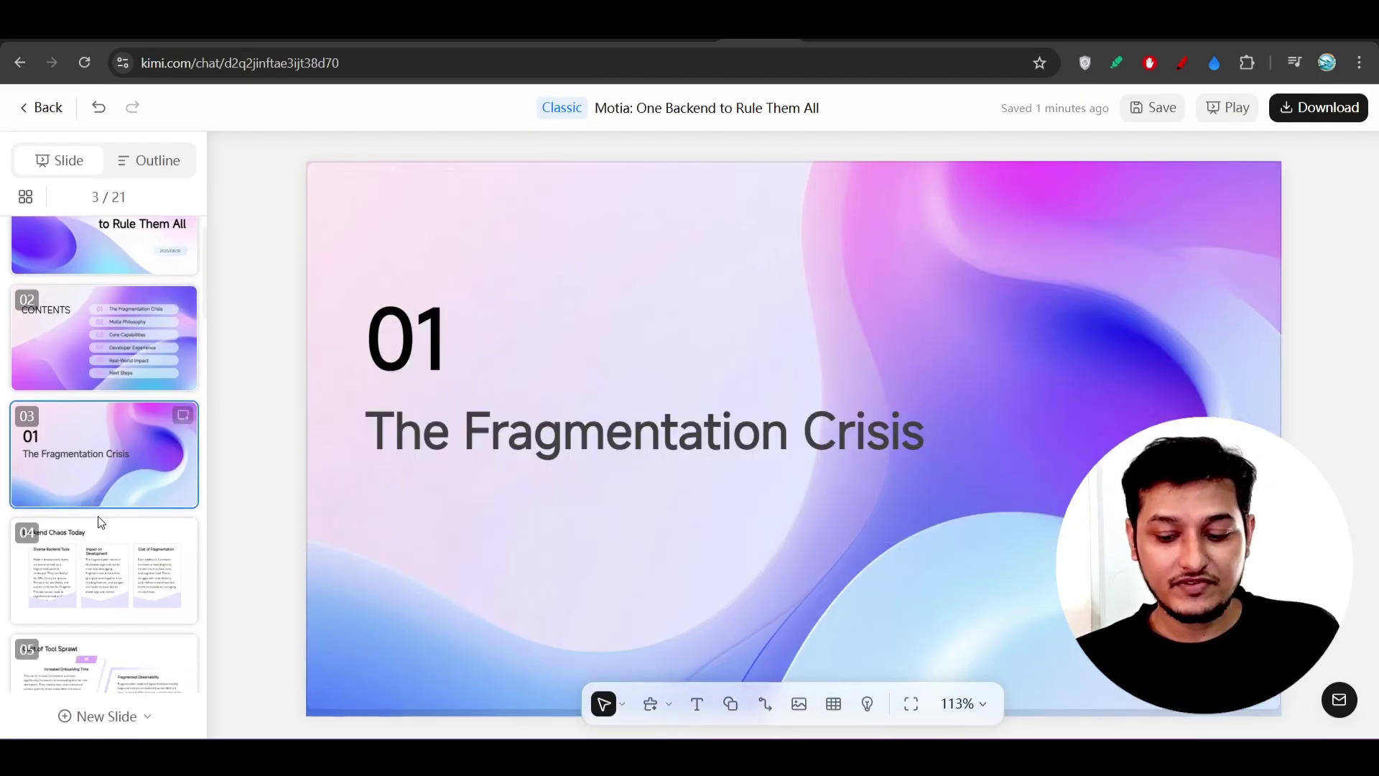
pyautogui.click(98, 522)
pyautogui.press('Down')
pyautogui.press('Down')
pyautogui.press('Down')
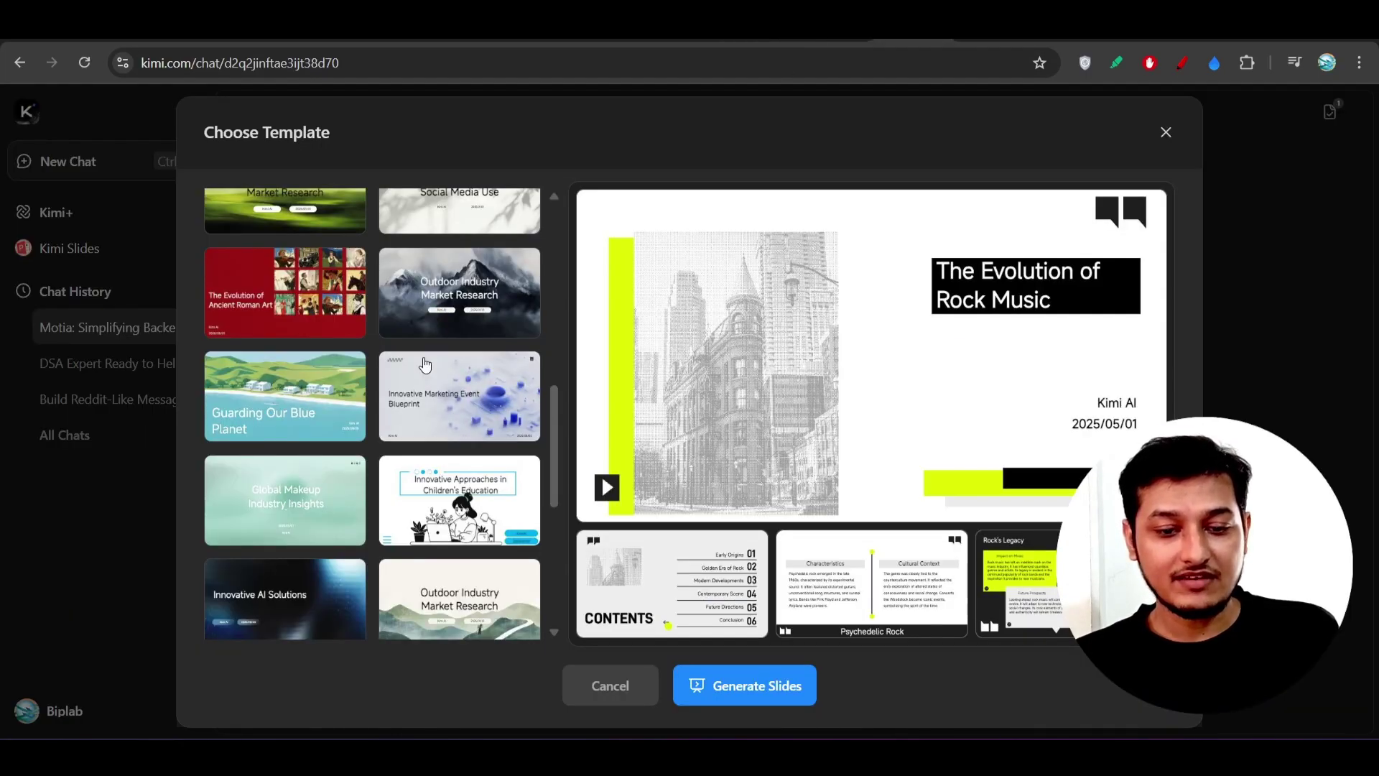
pyautogui.scroll(-3, 426, 365)
pyautogui.scroll(5, 426, 365)
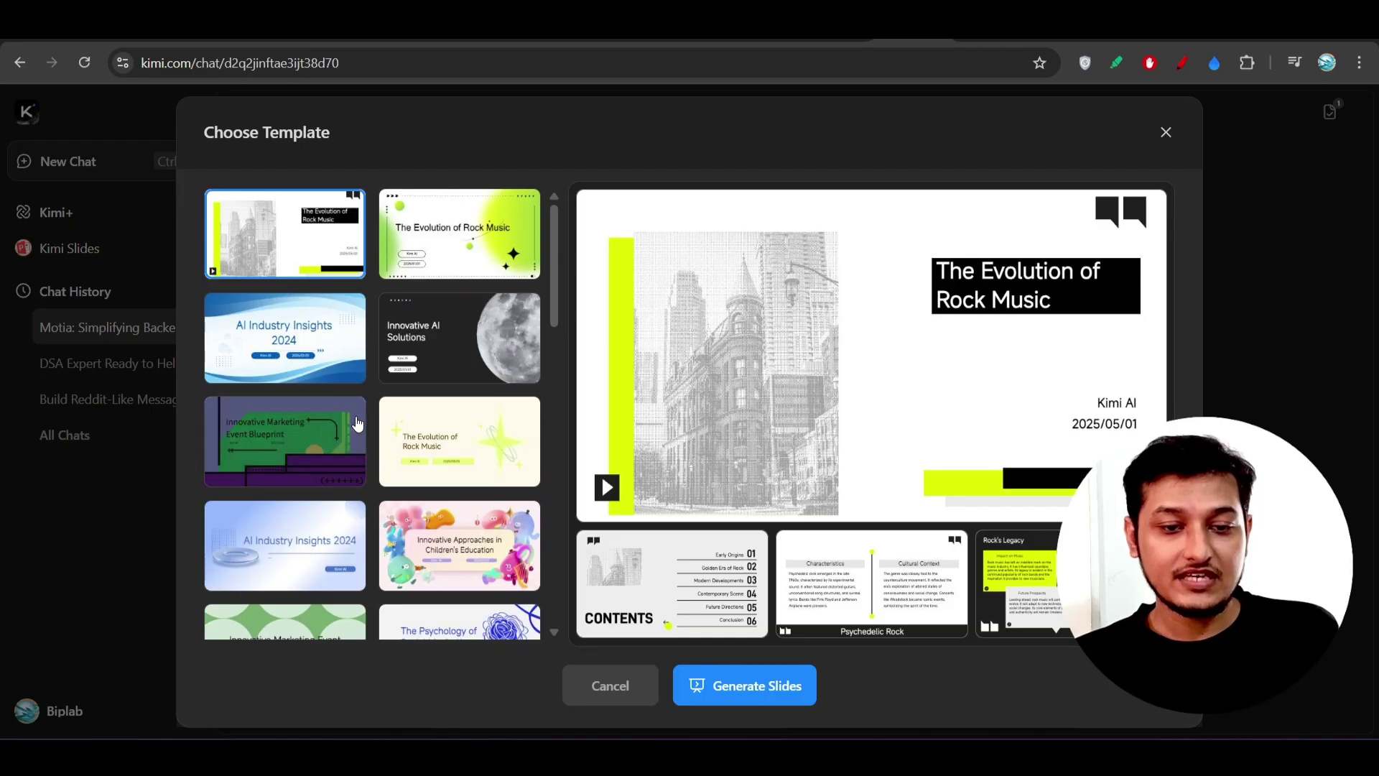
pyautogui.scroll(-5, 356, 422)
pyautogui.scroll(-5, 355, 423)
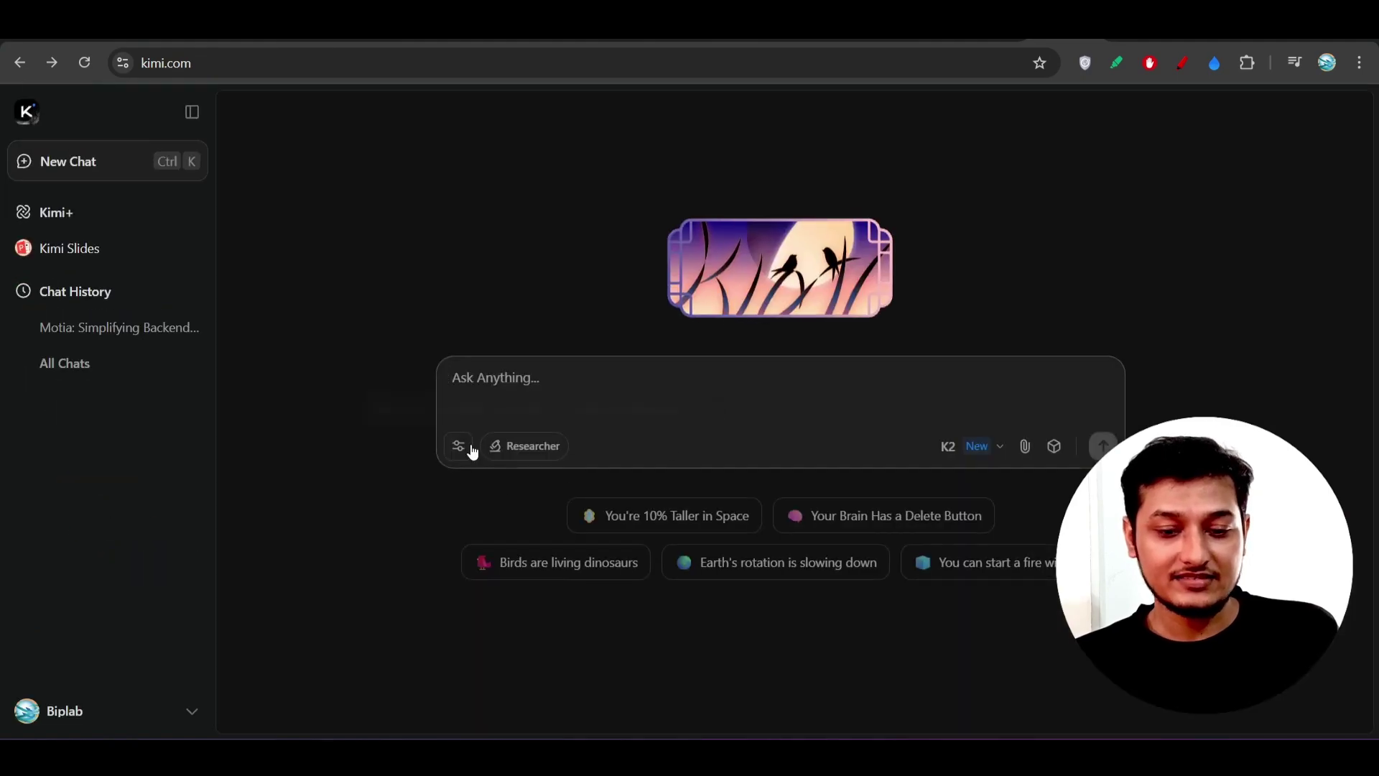
pyautogui.click(89, 249)
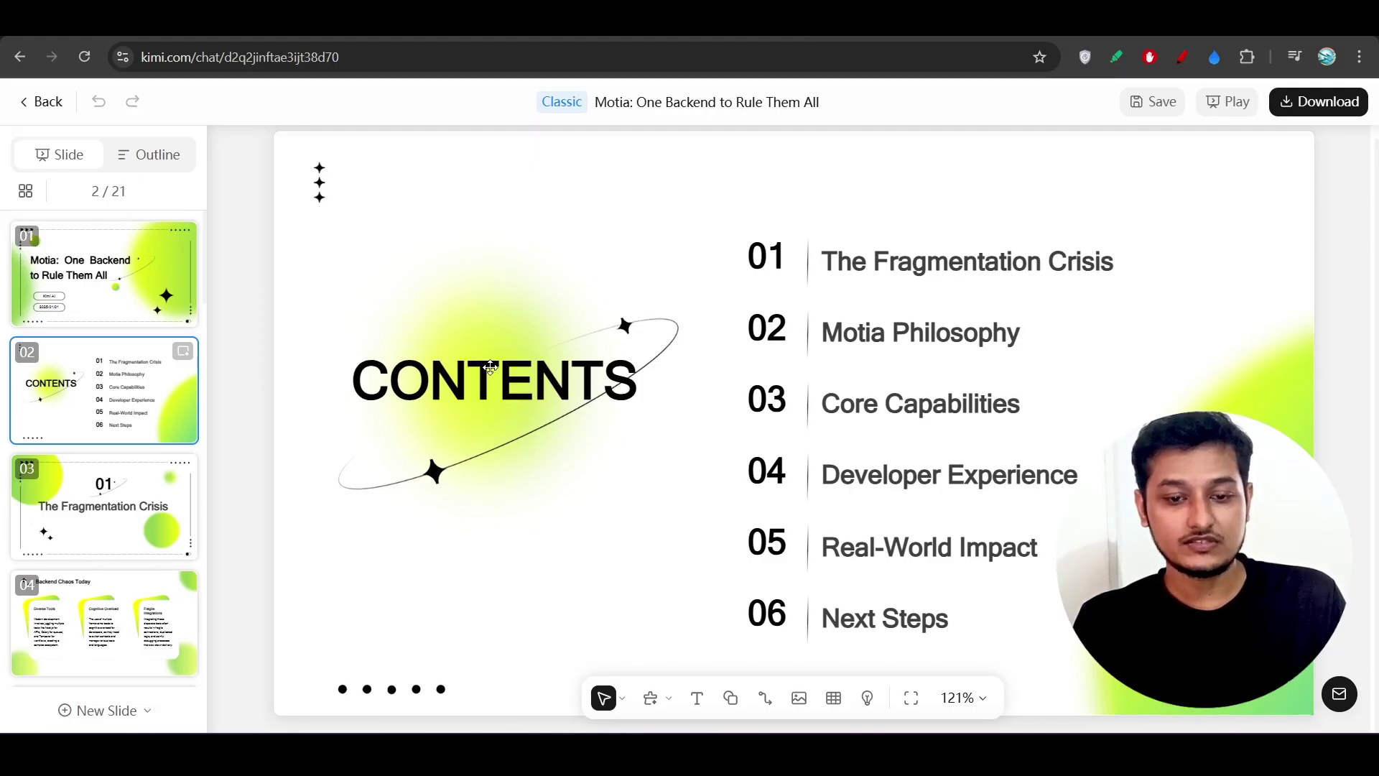
pyautogui.click(446, 372)
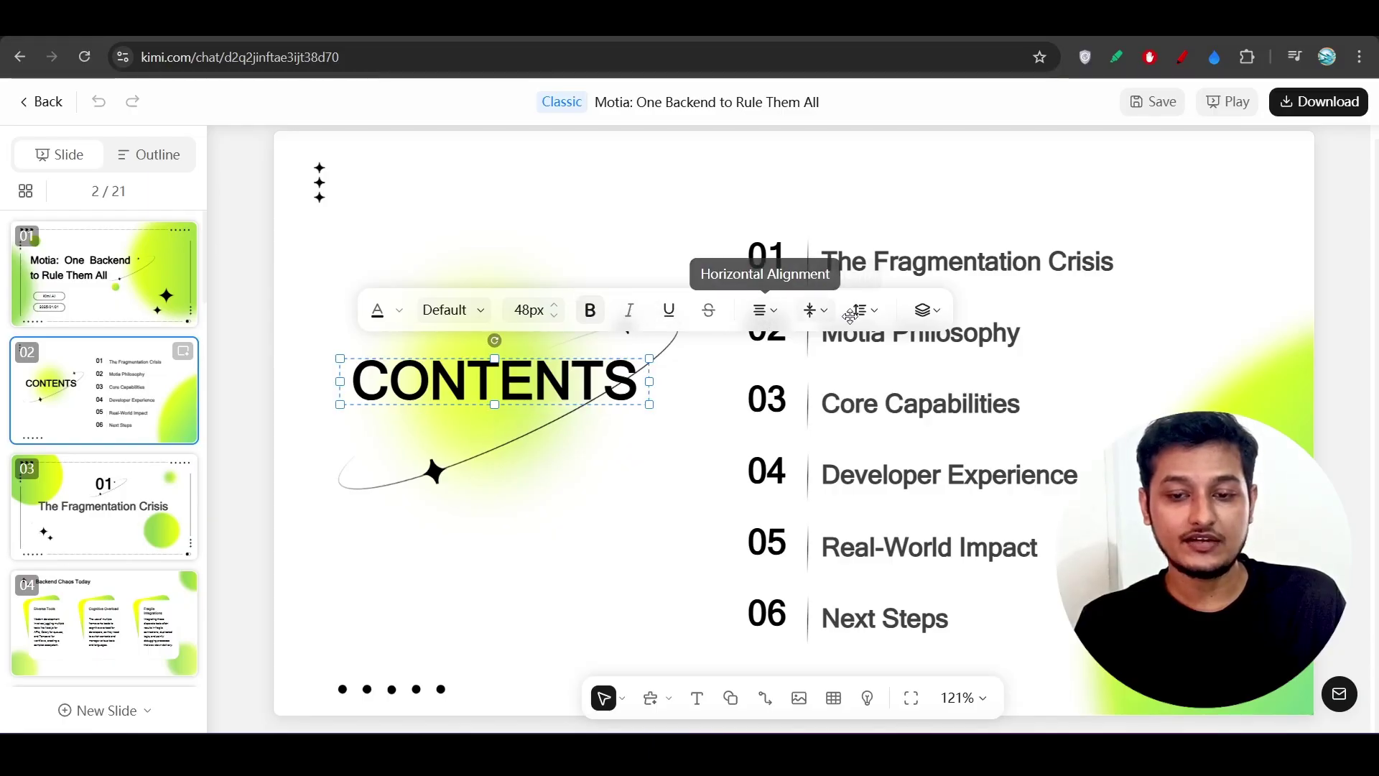
pyautogui.click(924, 314)
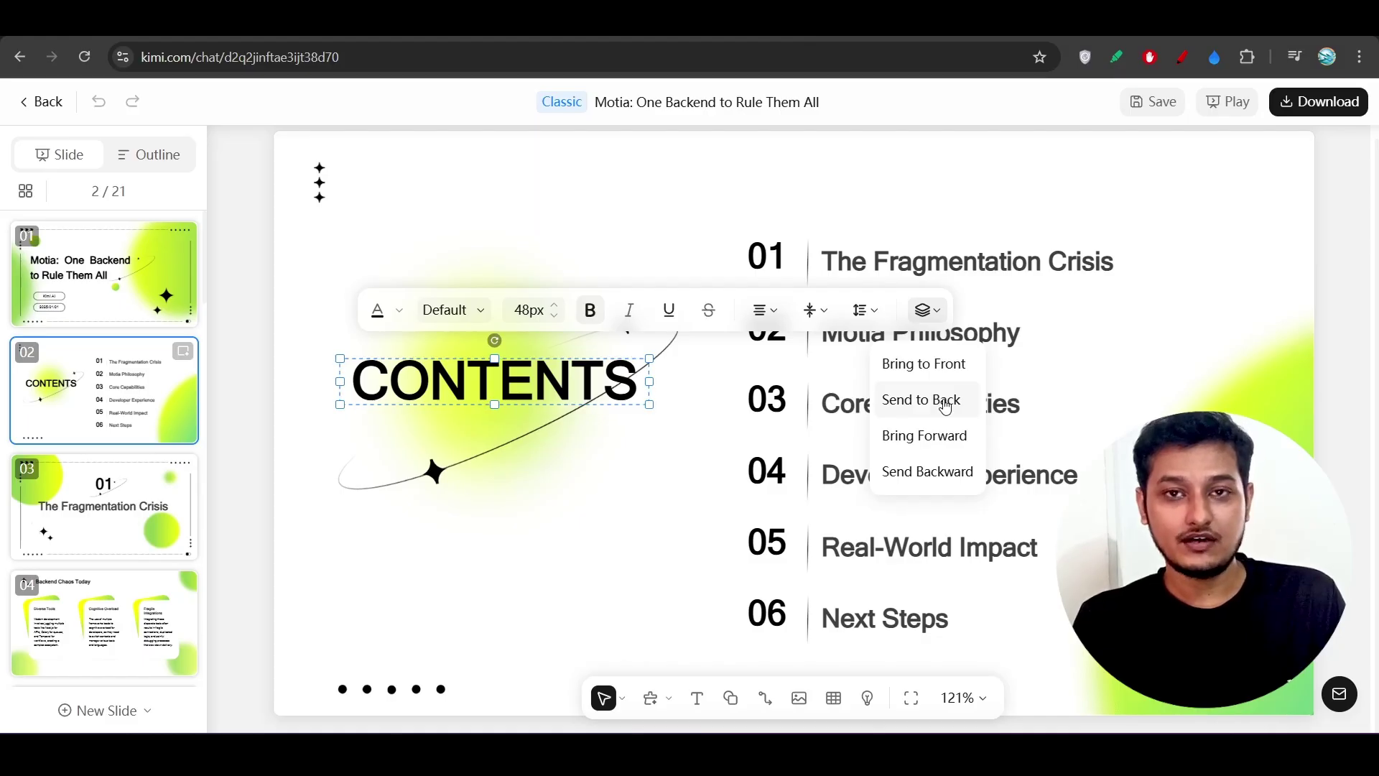
pyautogui.click(694, 503)
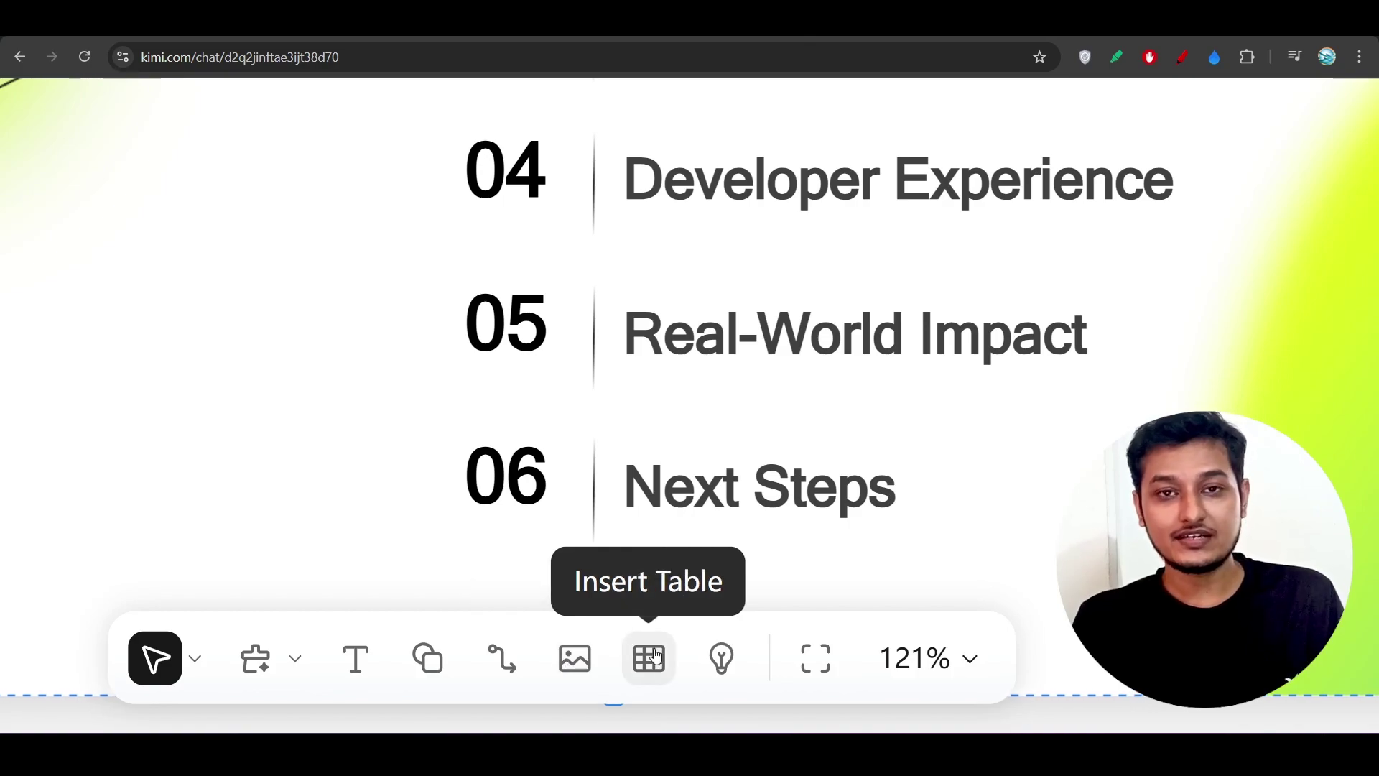
pyautogui.click(721, 657)
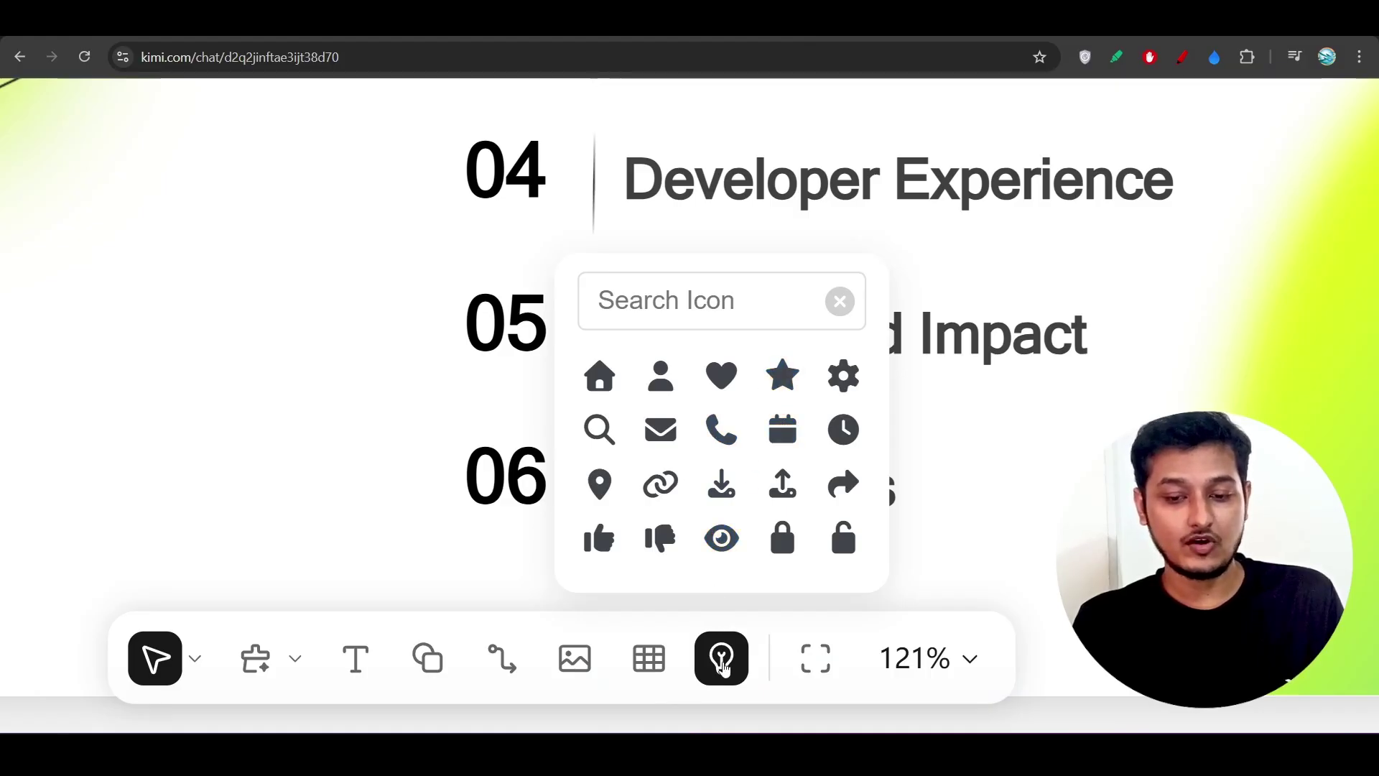
pyautogui.click(722, 662)
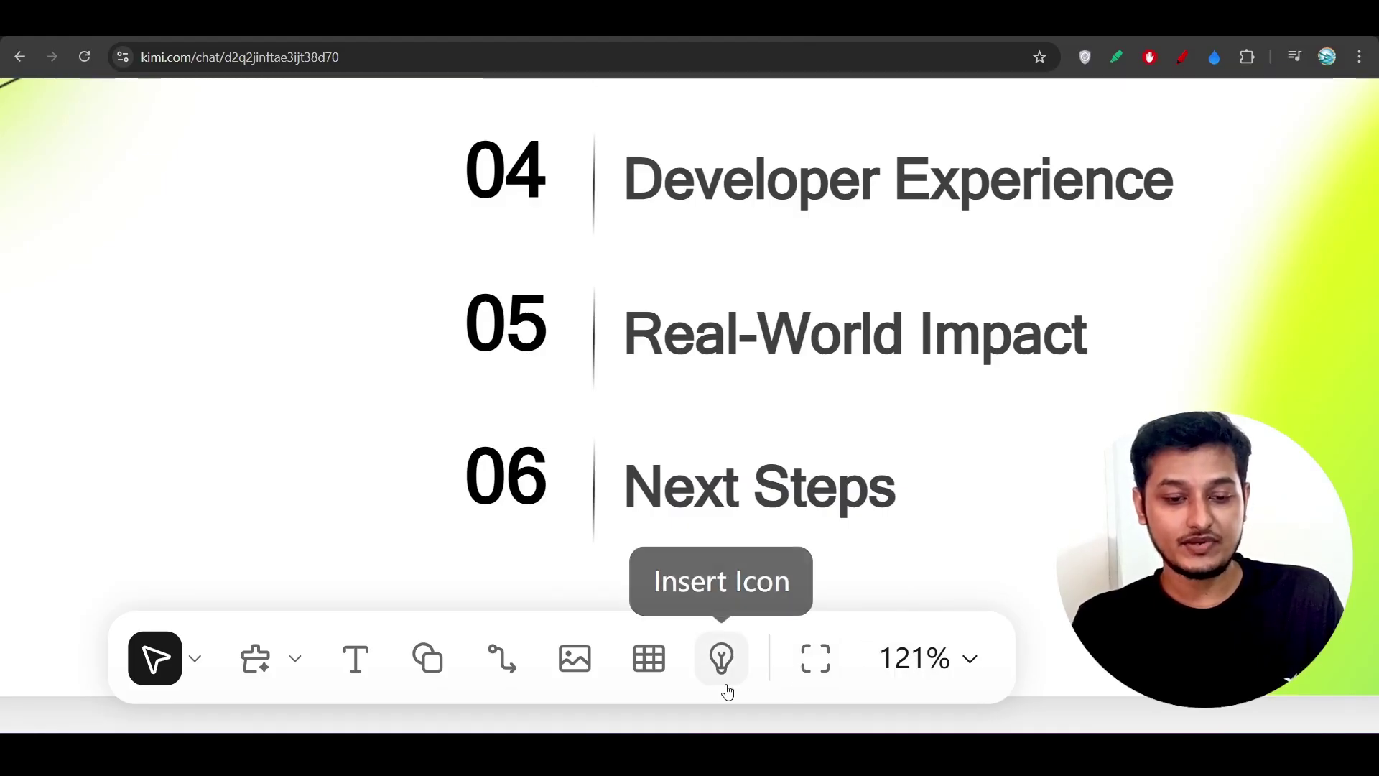
pyautogui.hotkey('ctrl', '0')
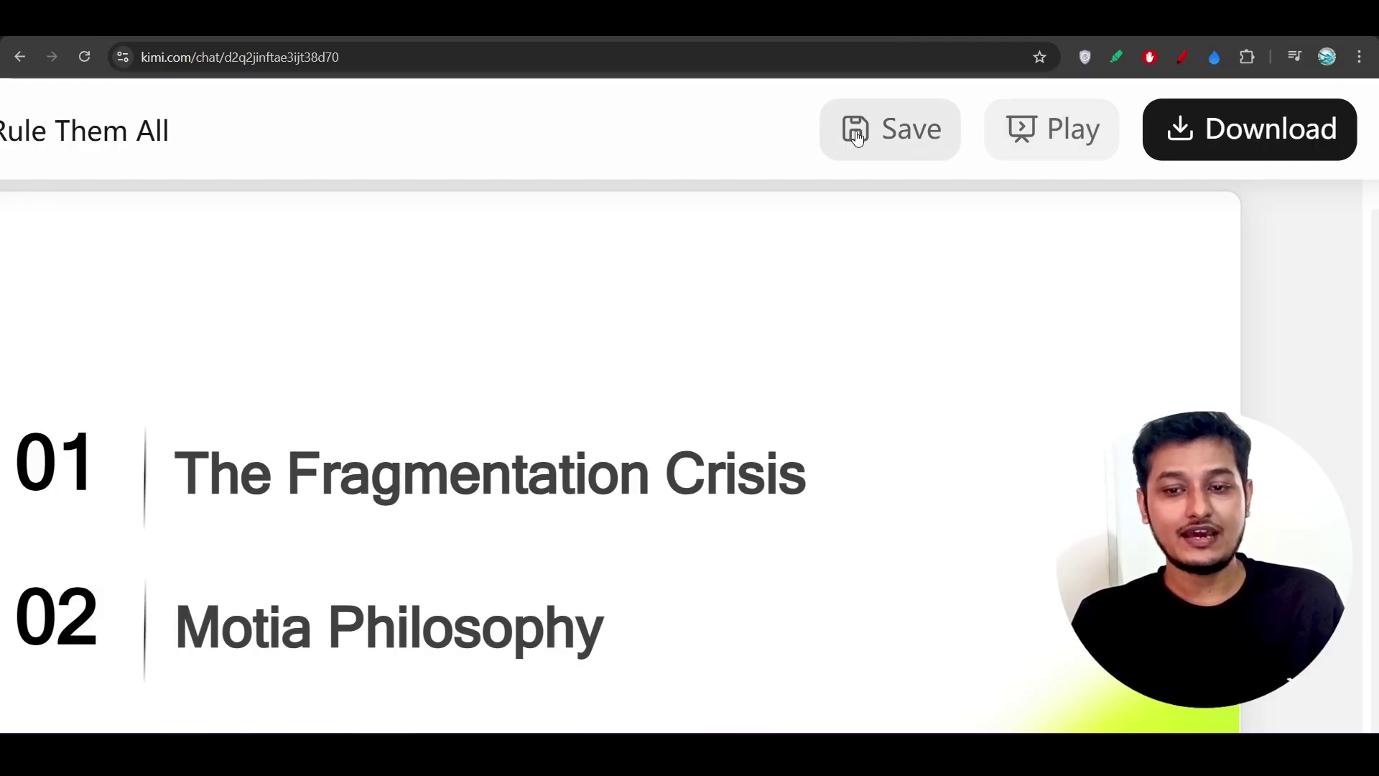
# Step: Save the edited presentation and dismiss the Choose Template dialog without generating
pyautogui.click(895, 131)
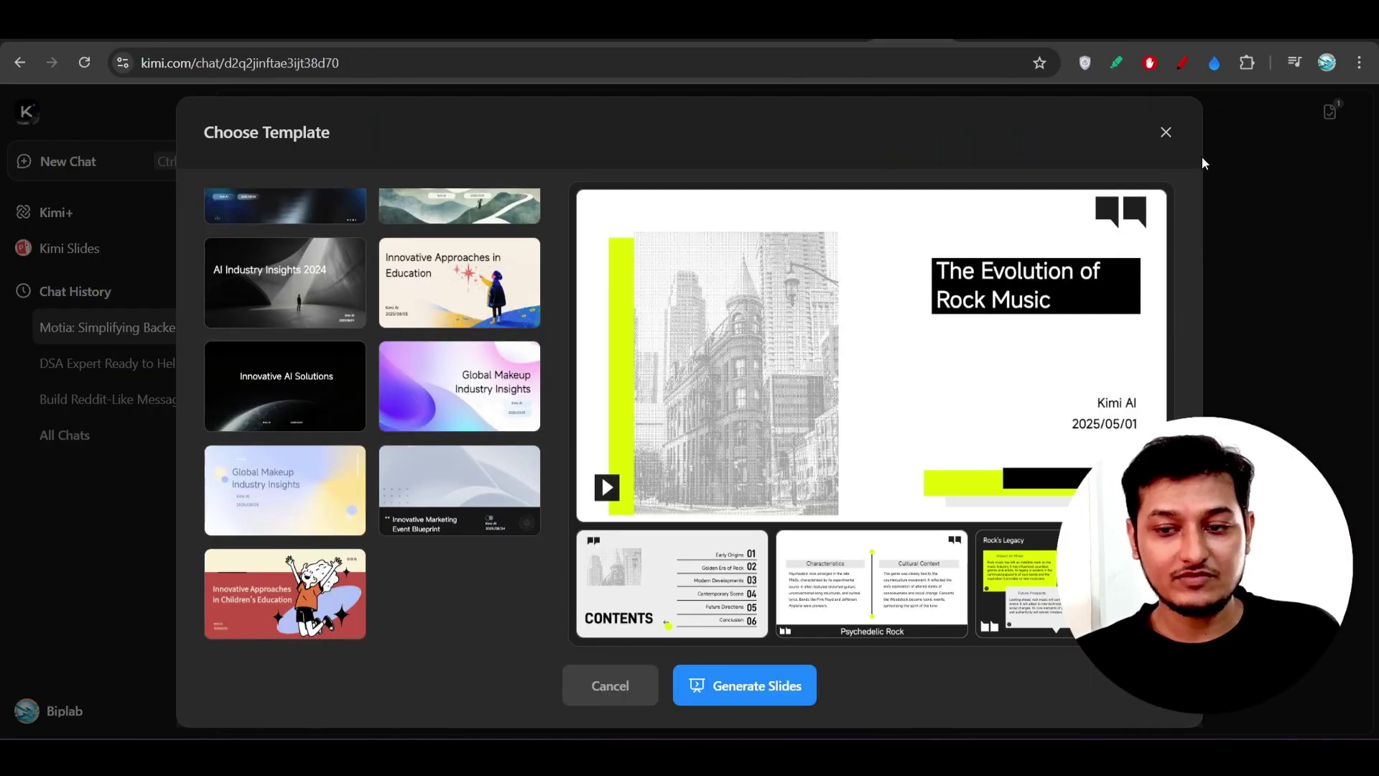
pyautogui.click(1165, 137)
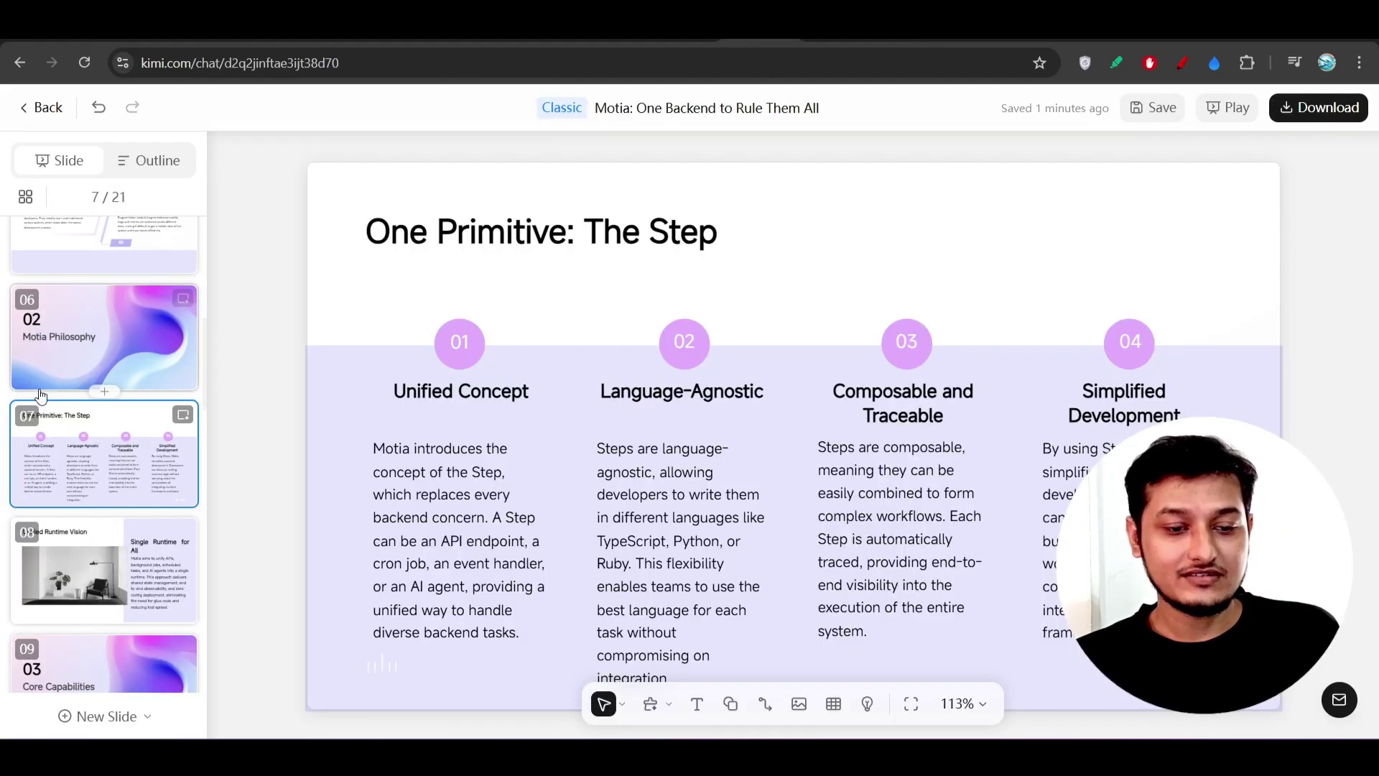
pyautogui.scroll(5, 104, 387)
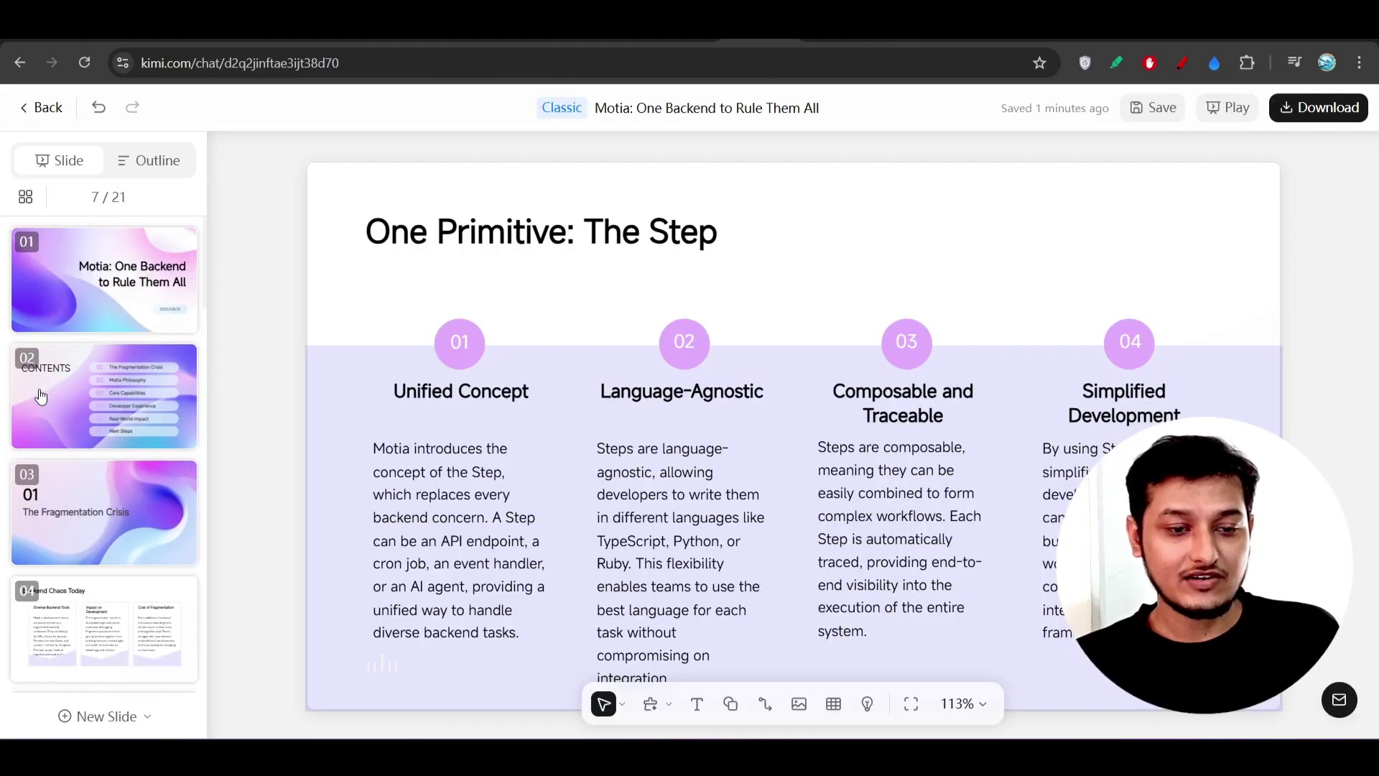
pyautogui.scroll(-1, 104, 388)
pyautogui.scroll(-3, 103, 389)
pyautogui.scroll(-2, 102, 389)
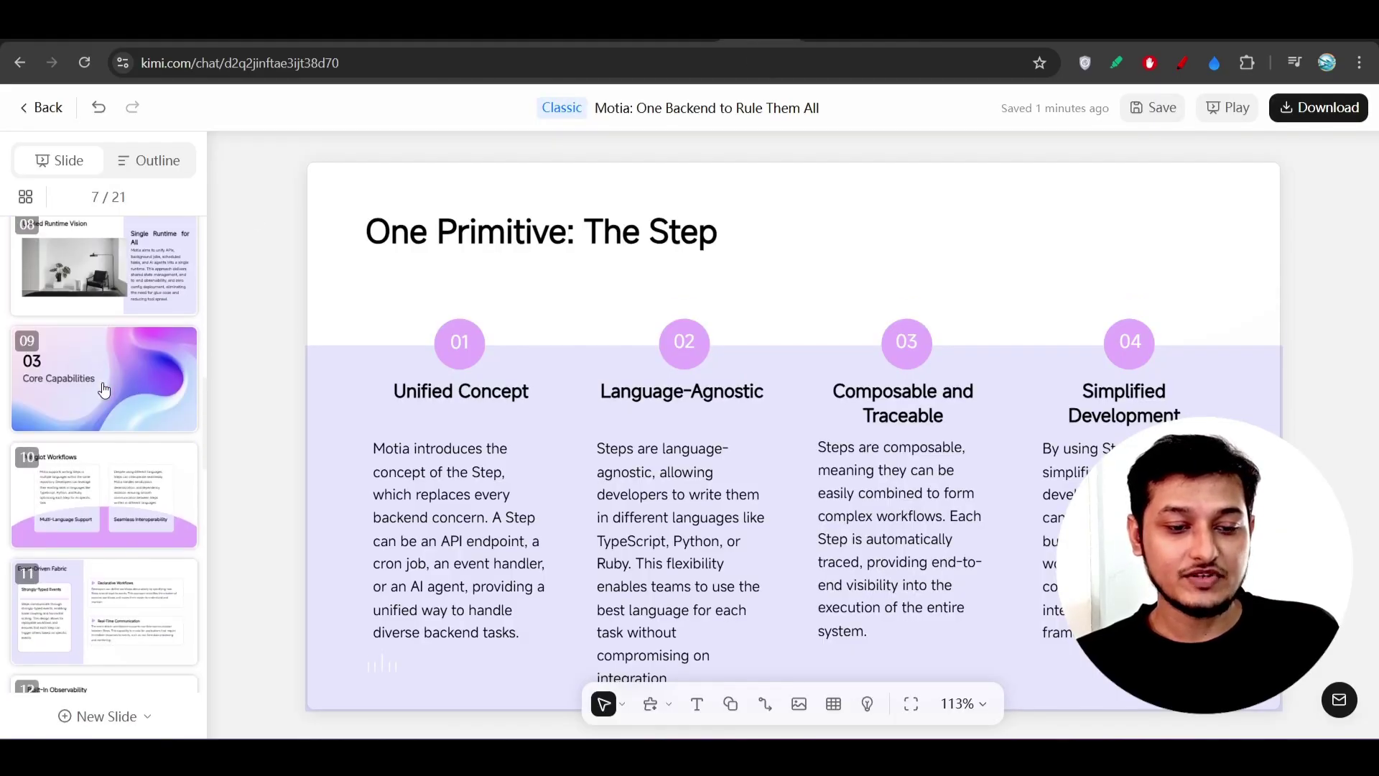
pyautogui.scroll(-2, 102, 388)
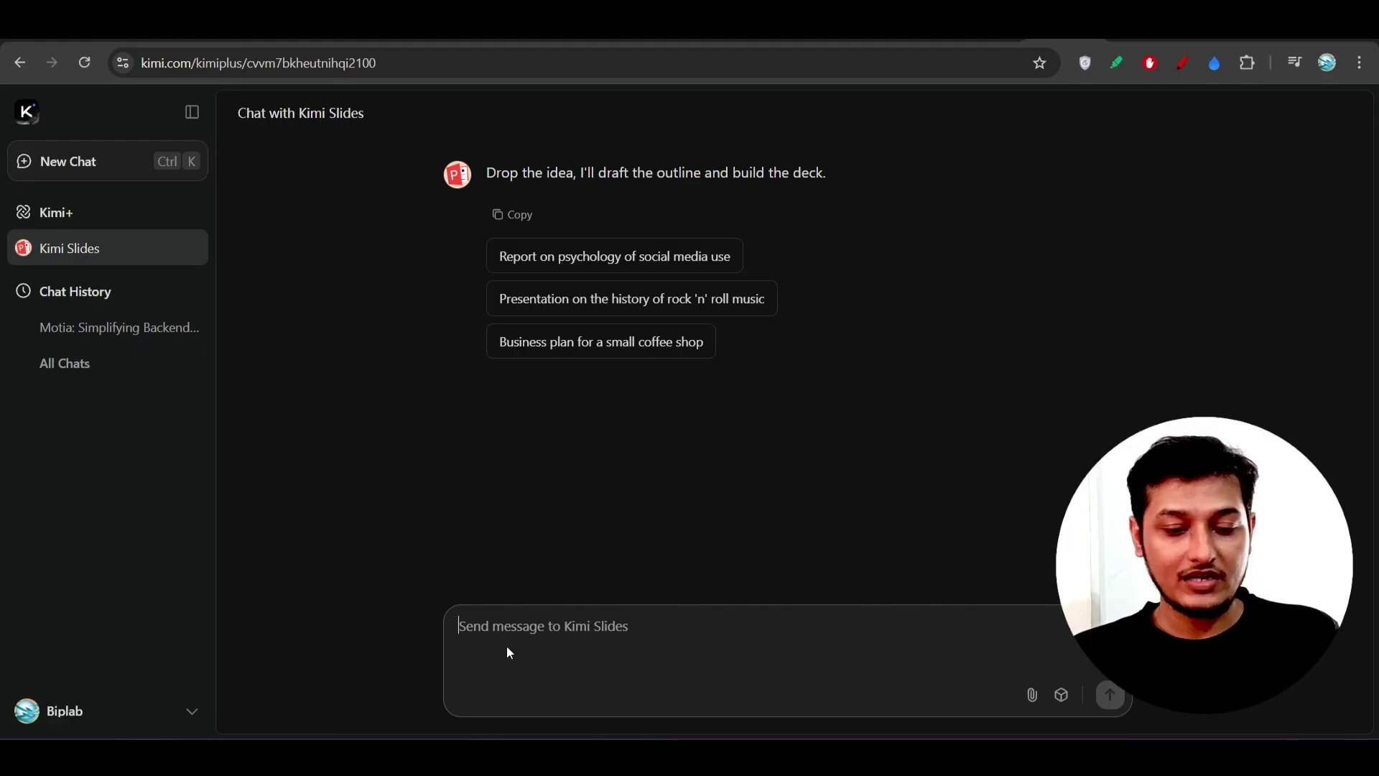
# Step: Submit the Motia presentation request pasted from clipboard history, then hide the chat history
pyautogui.write('create a powerful presentation on Motia. take the reference of the article from here https://www.motia.dev/')
pyautogui.click(533, 398)
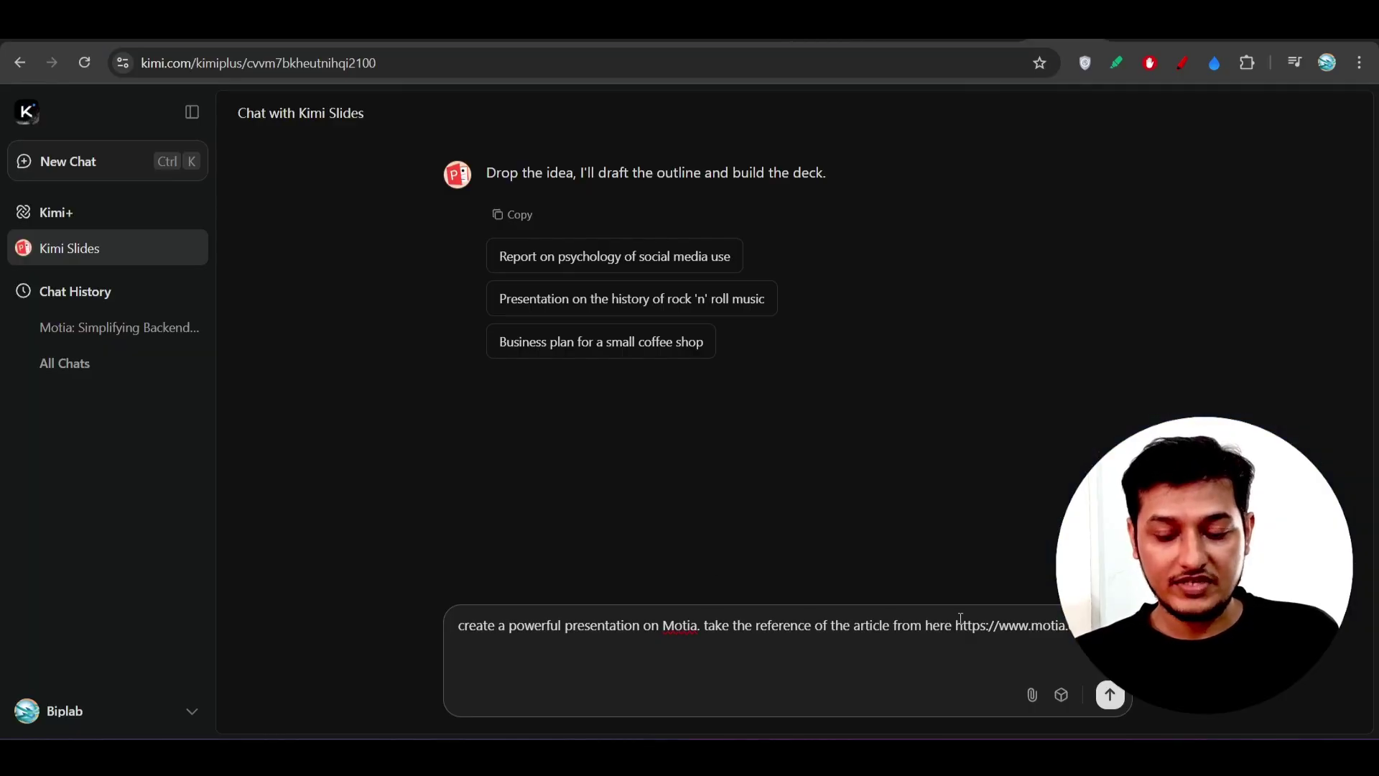
pyautogui.press('Return')
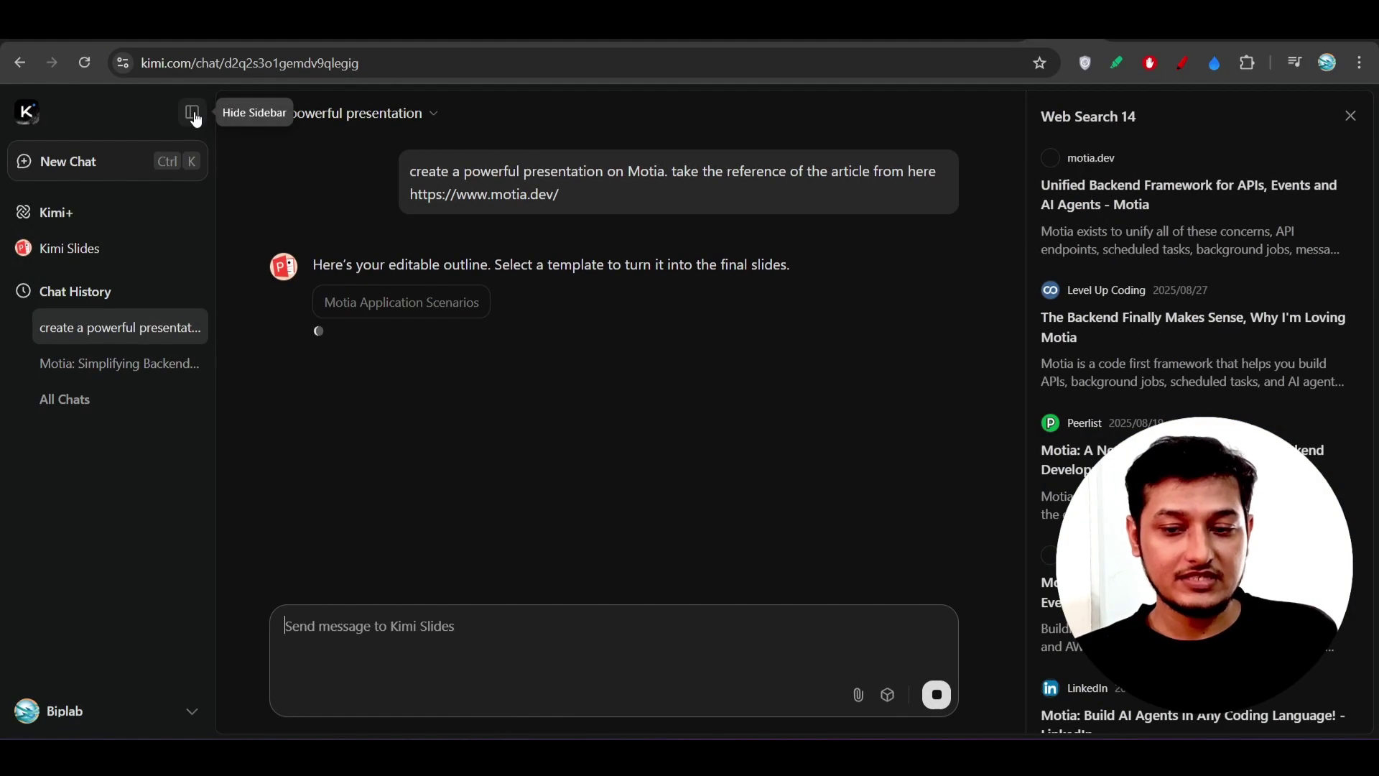
pyautogui.click(195, 117)
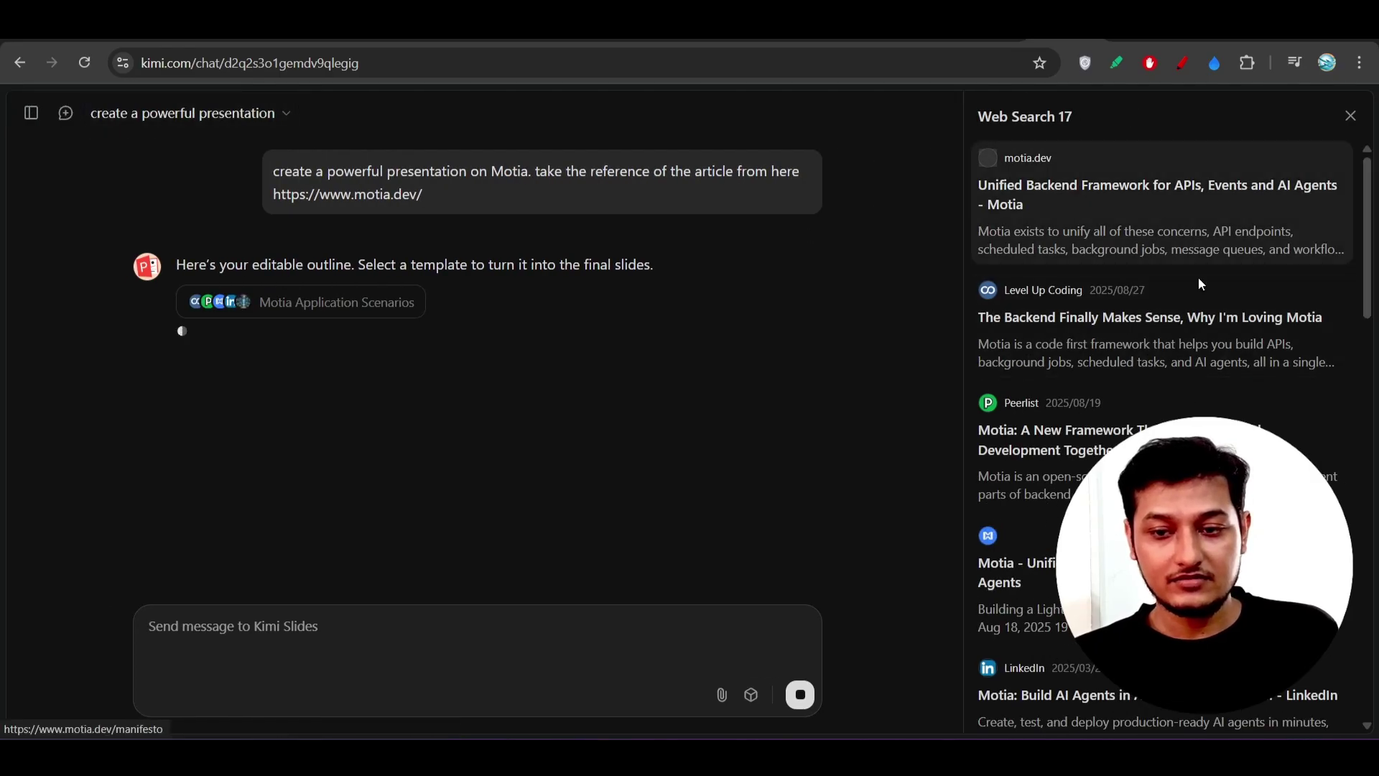
pyautogui.scroll(-2, 1174, 302)
pyautogui.scroll(-2, 1169, 335)
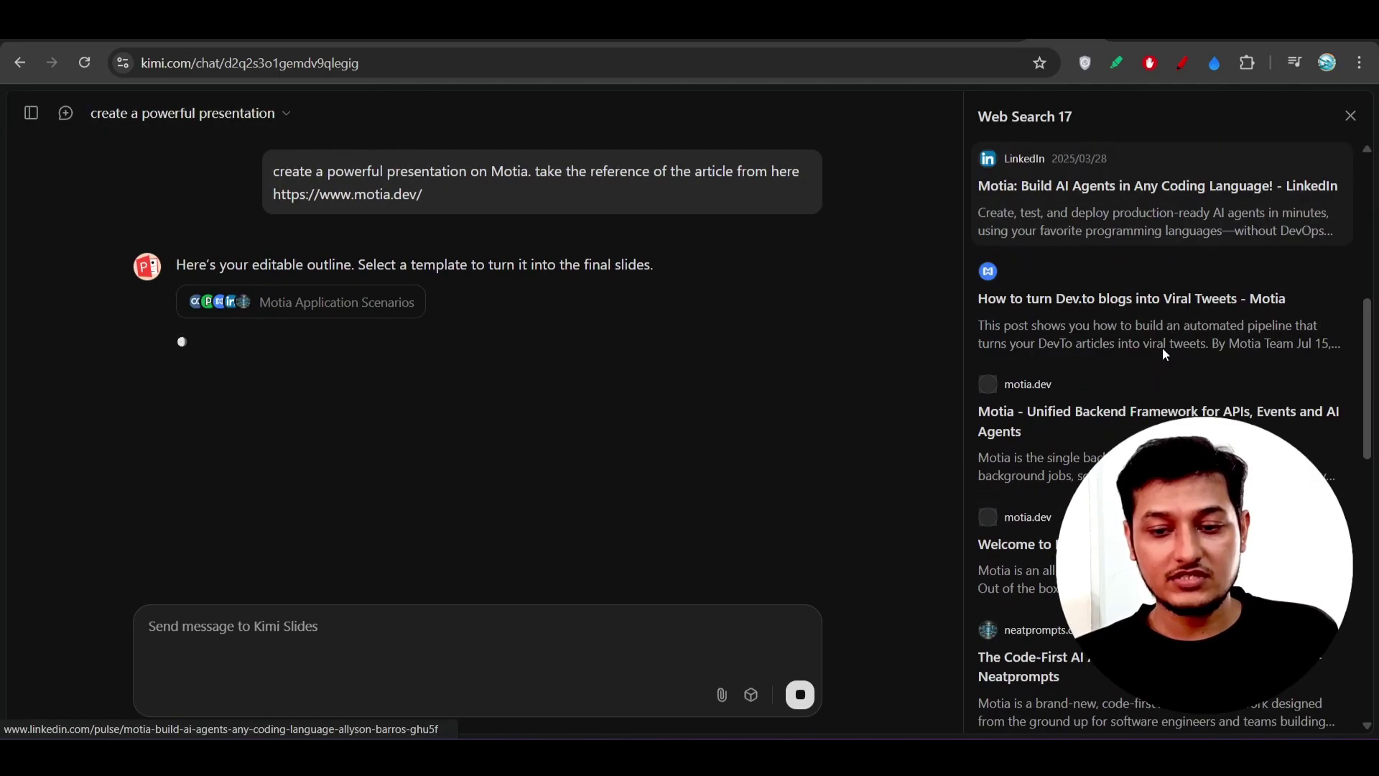
pyautogui.scroll(-2, 1164, 357)
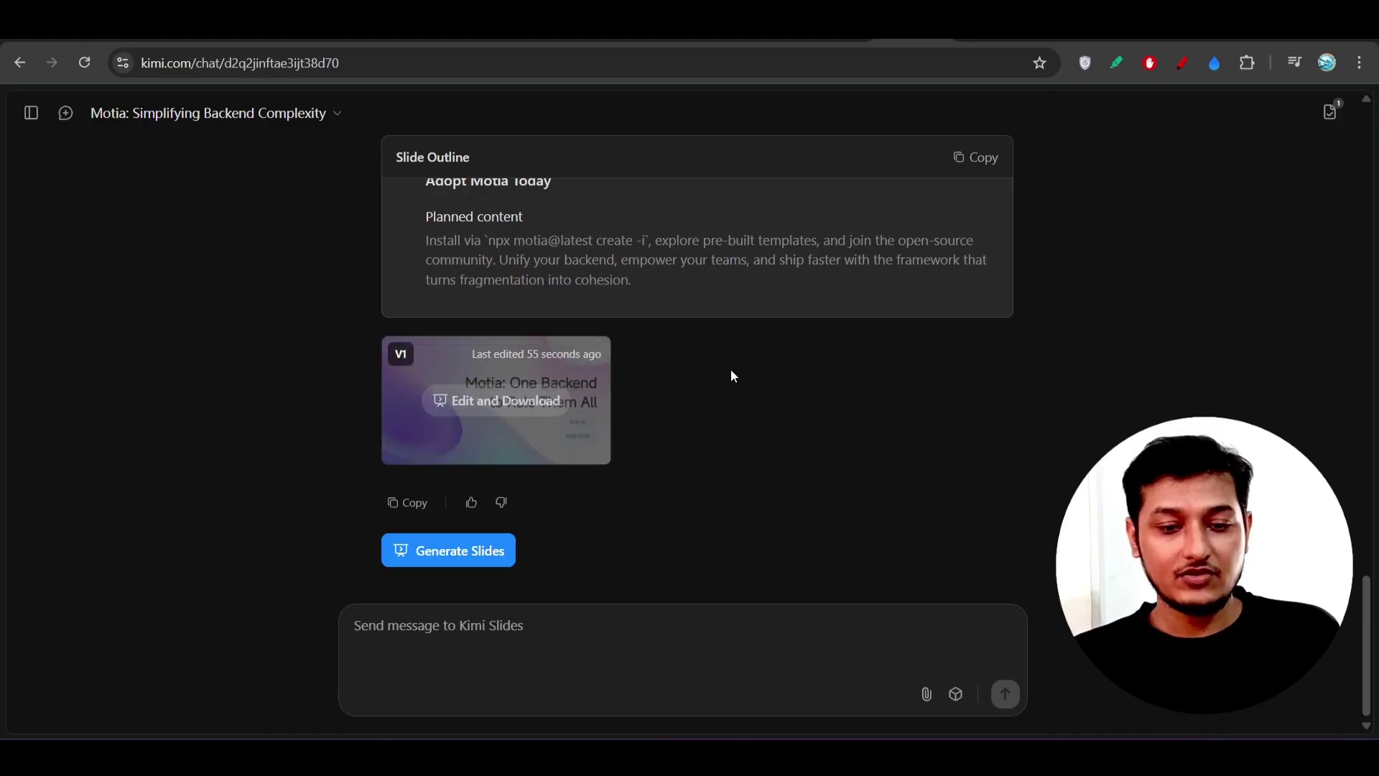
pyautogui.scroll(2, 731, 368)
pyautogui.scroll(-2, 731, 376)
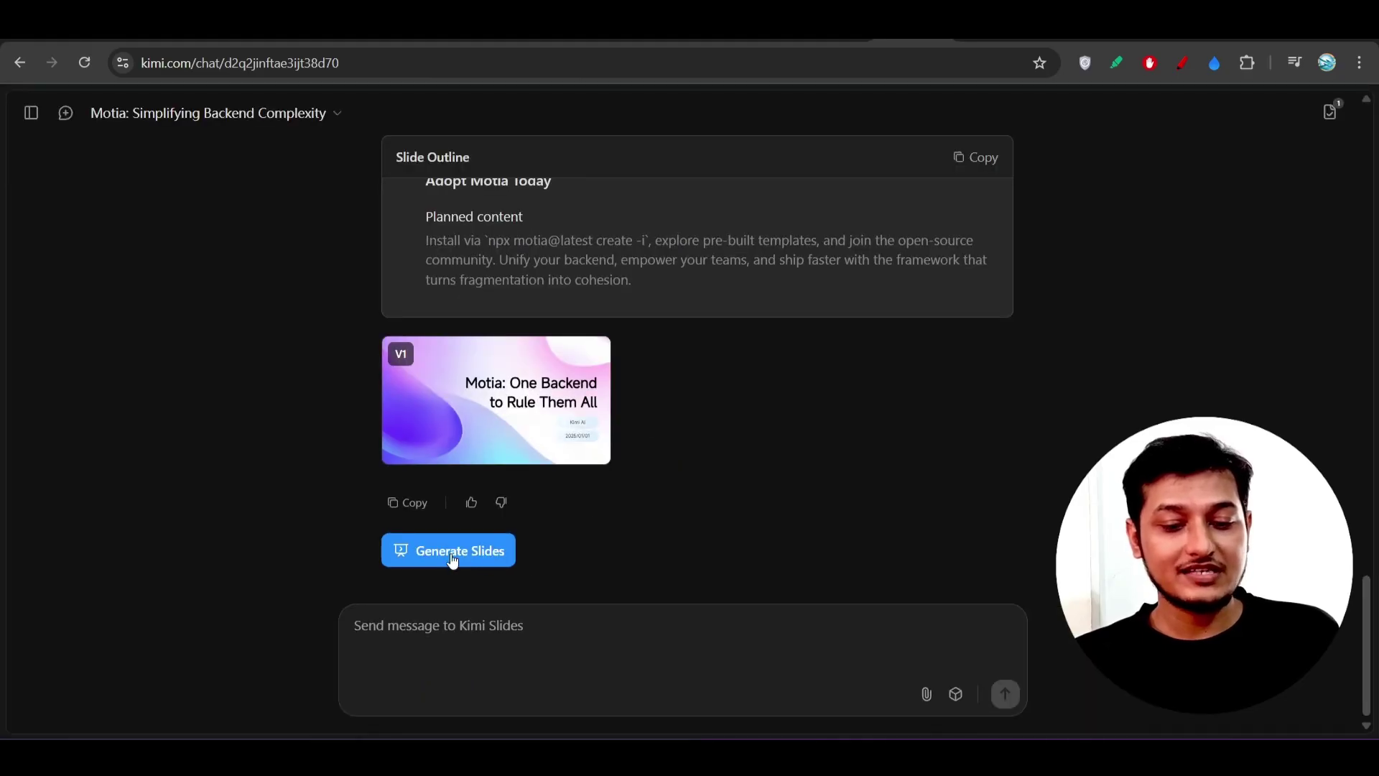
# Step: Compare the green Evolution of Rock Music and dark Innovative AI Solutions templates, settling on the green one
pyautogui.click(452, 559)
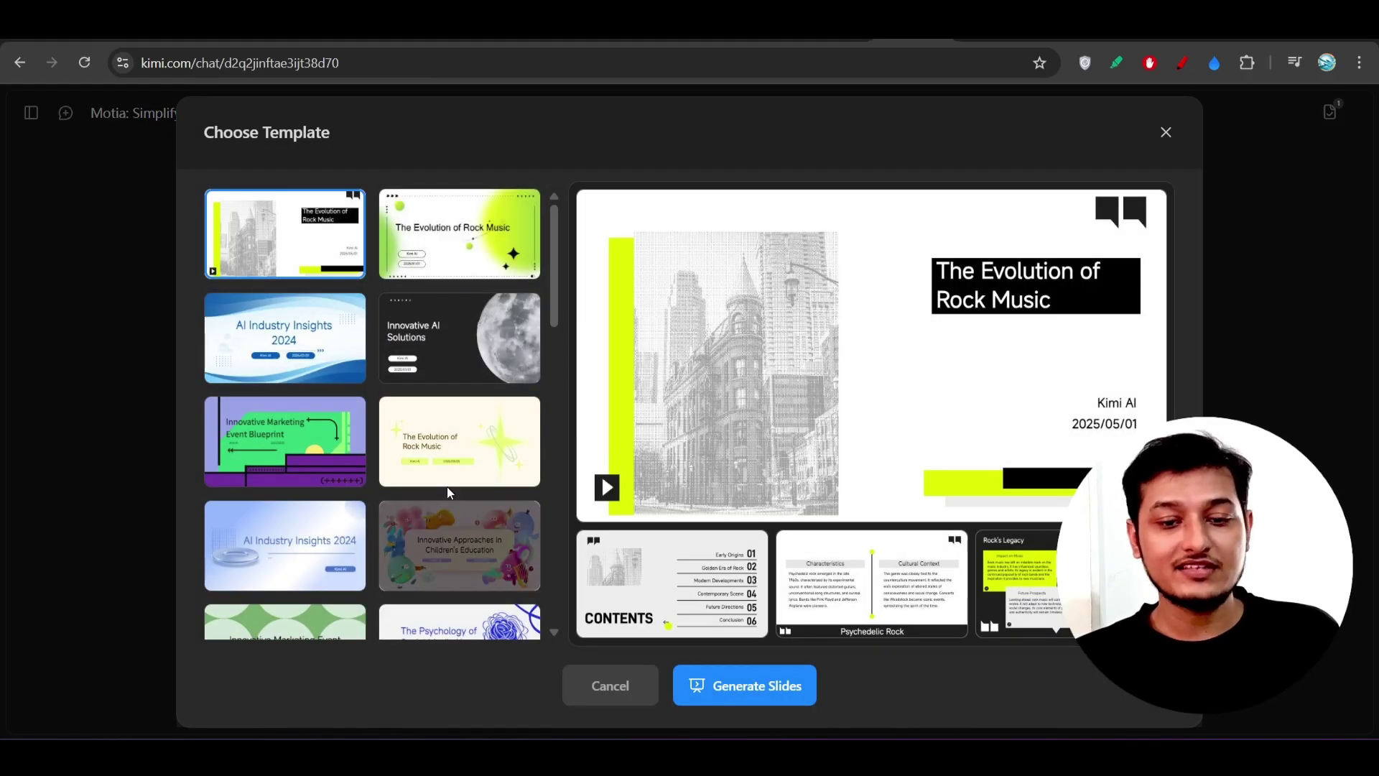
pyautogui.scroll(-3, 439, 328)
pyautogui.scroll(-3, 439, 356)
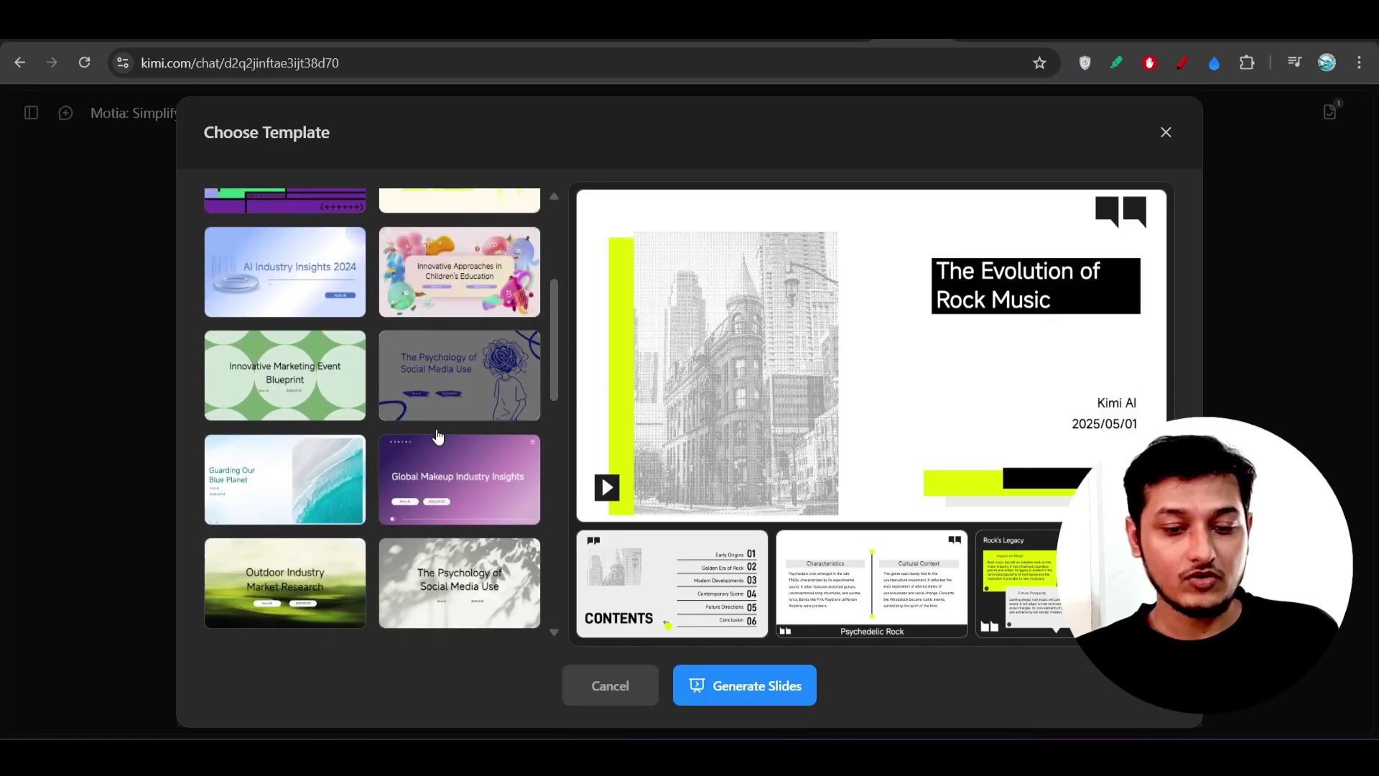
pyautogui.scroll(-3, 438, 389)
pyautogui.scroll(-3, 438, 436)
pyautogui.scroll(6, 438, 436)
pyautogui.scroll(6, 444, 345)
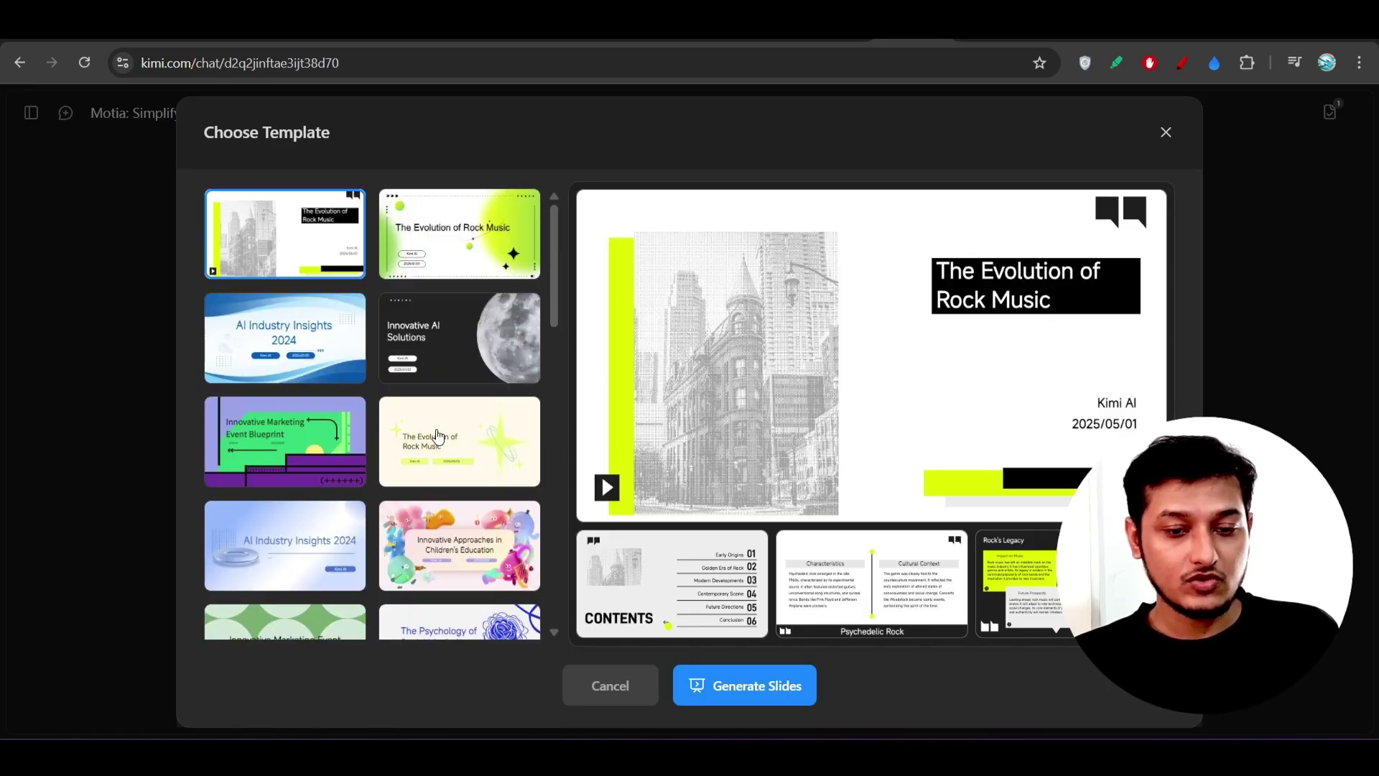
pyautogui.click(451, 252)
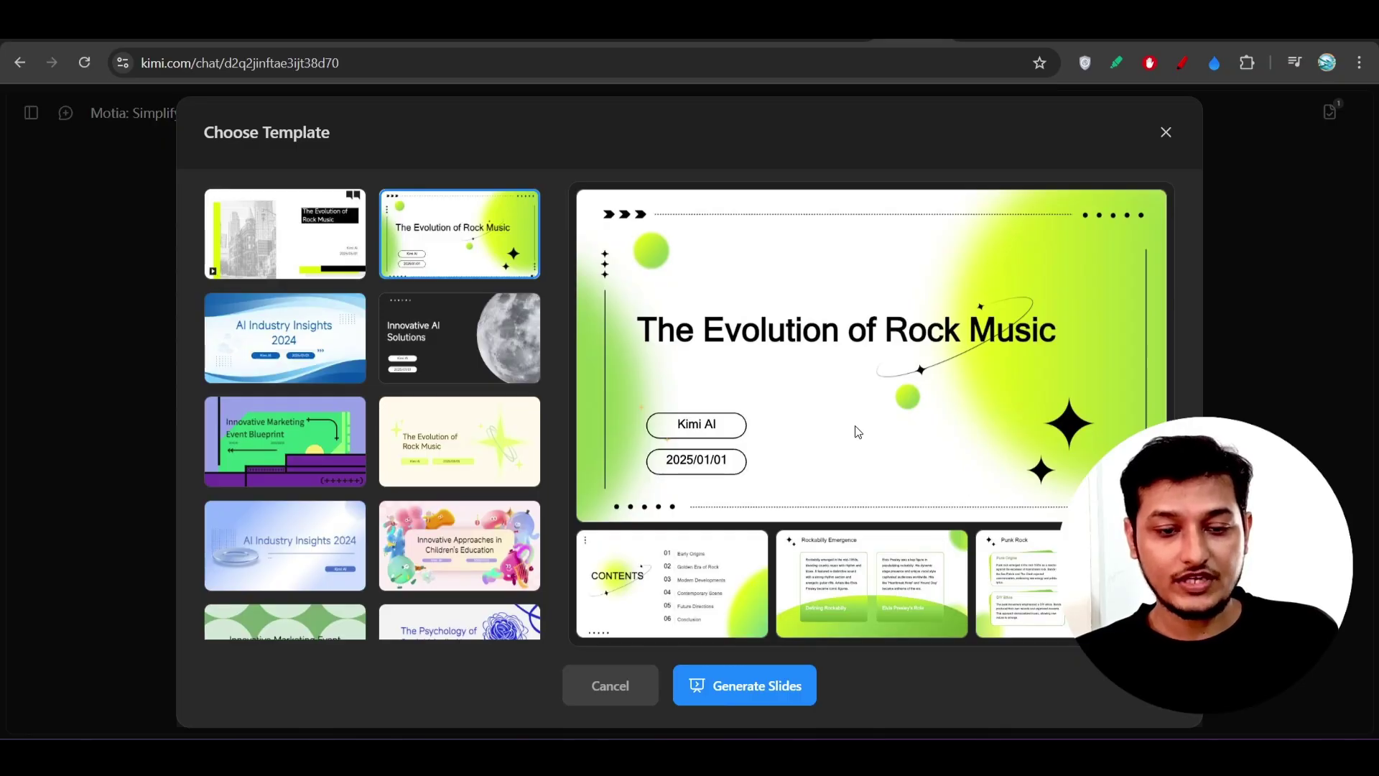
pyautogui.scroll(-5, 441, 340)
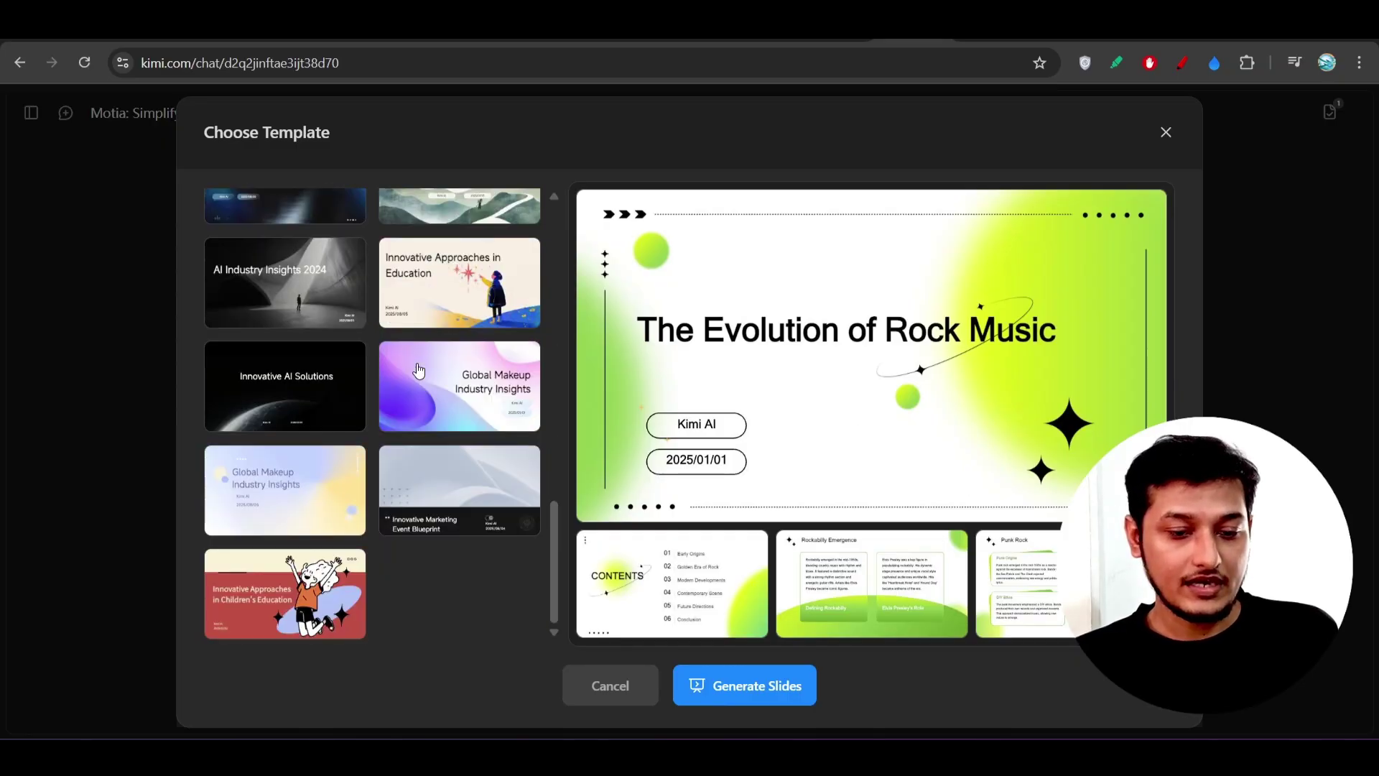
pyautogui.click(289, 390)
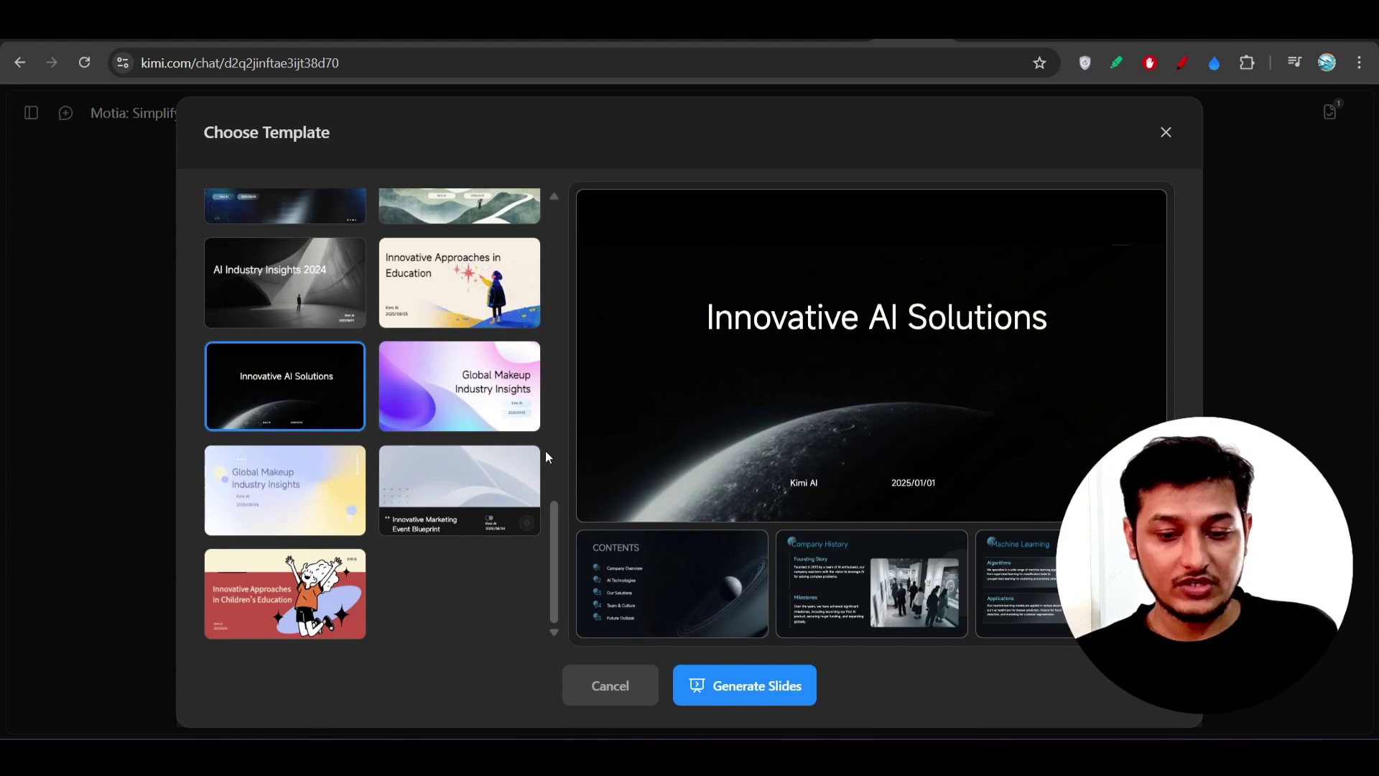
pyautogui.scroll(5, 430, 418)
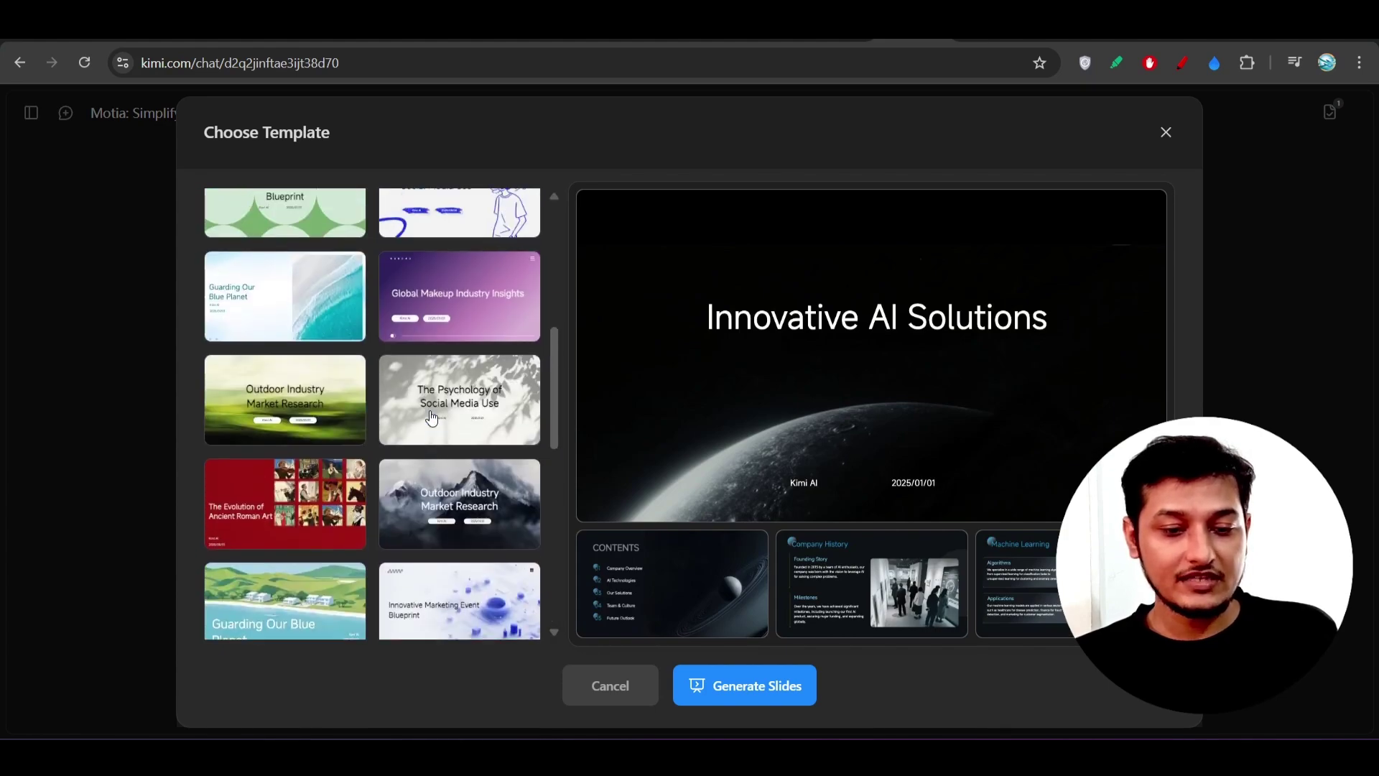
pyautogui.scroll(-2, 429, 418)
pyautogui.scroll(1, 430, 419)
pyautogui.scroll(5, 429, 418)
pyautogui.scroll(1, 429, 418)
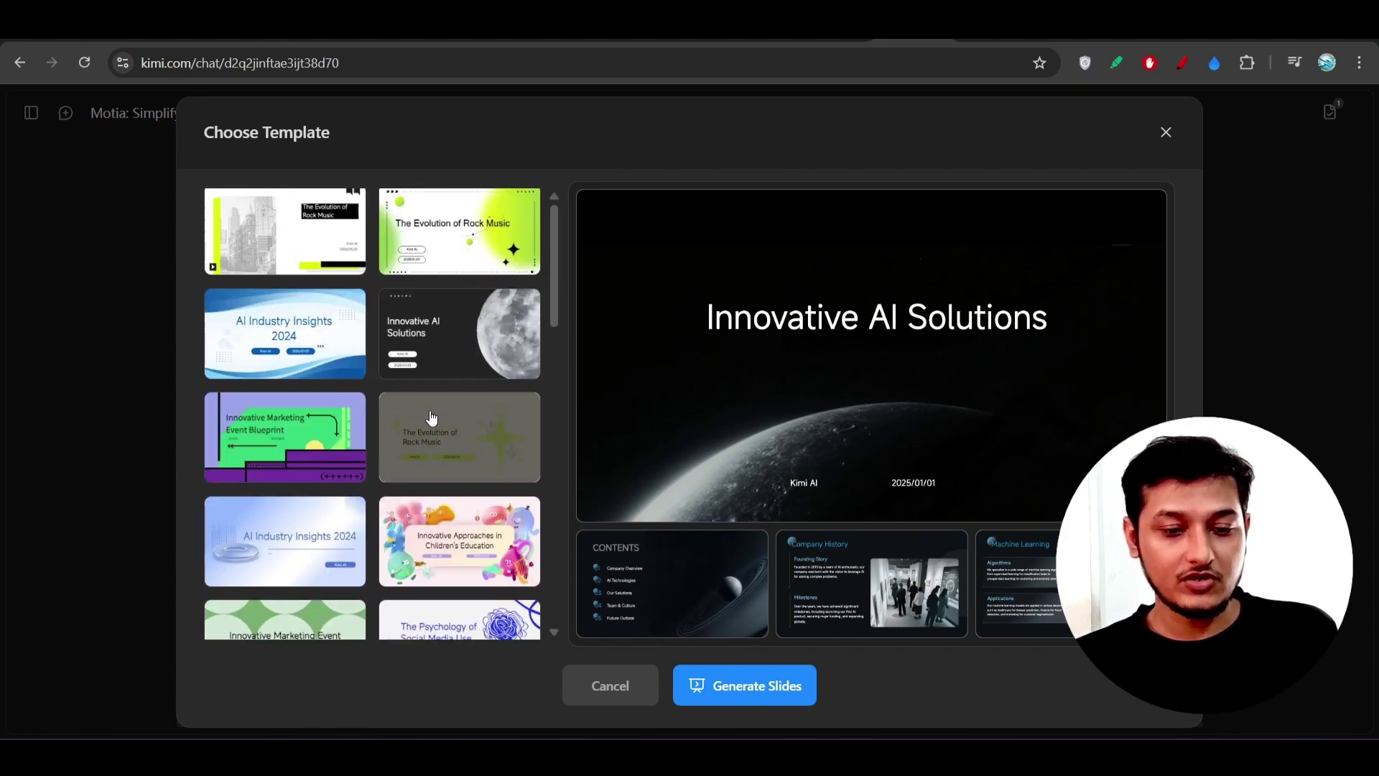
pyautogui.click(451, 225)
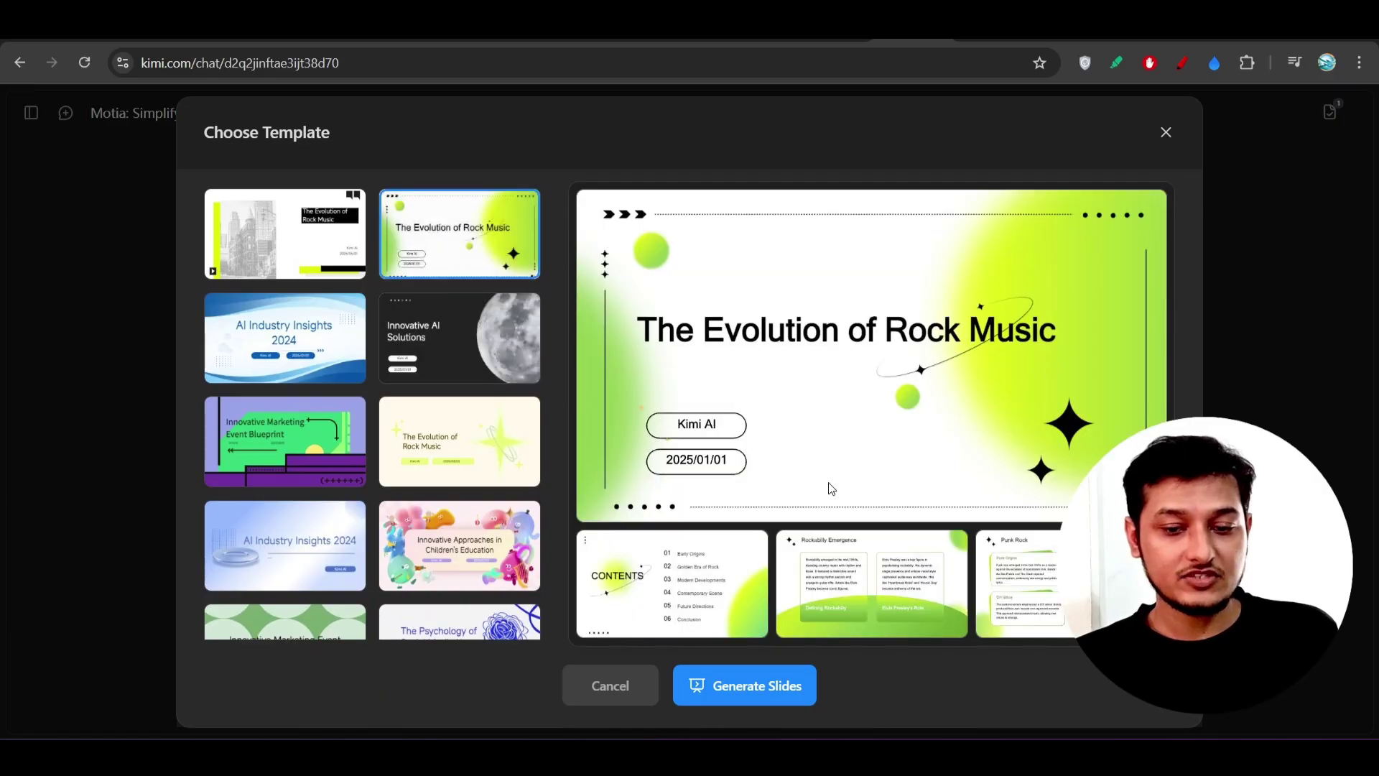
# Step: Generate the Motia slides using the selected green gradient template
pyautogui.click(757, 688)
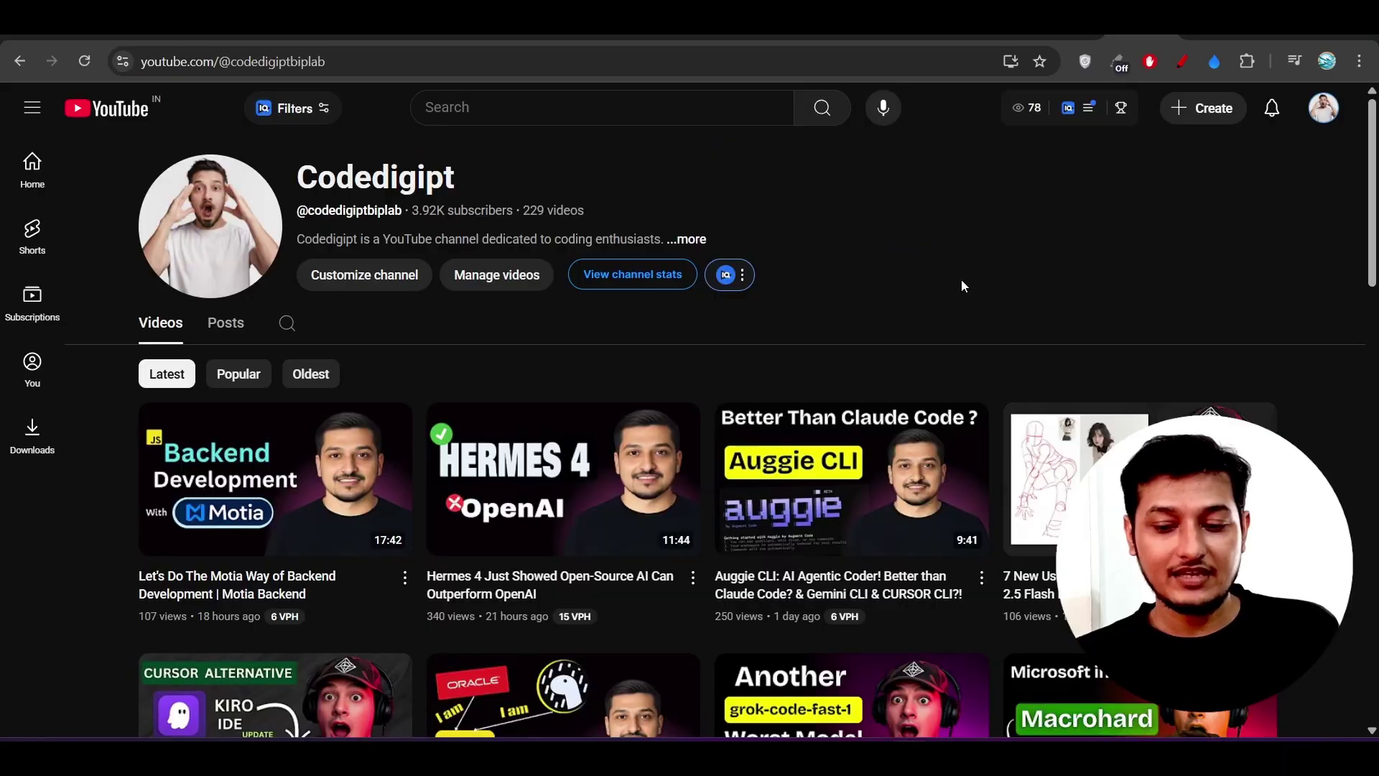
pyautogui.scroll(-3, 1252, 343)
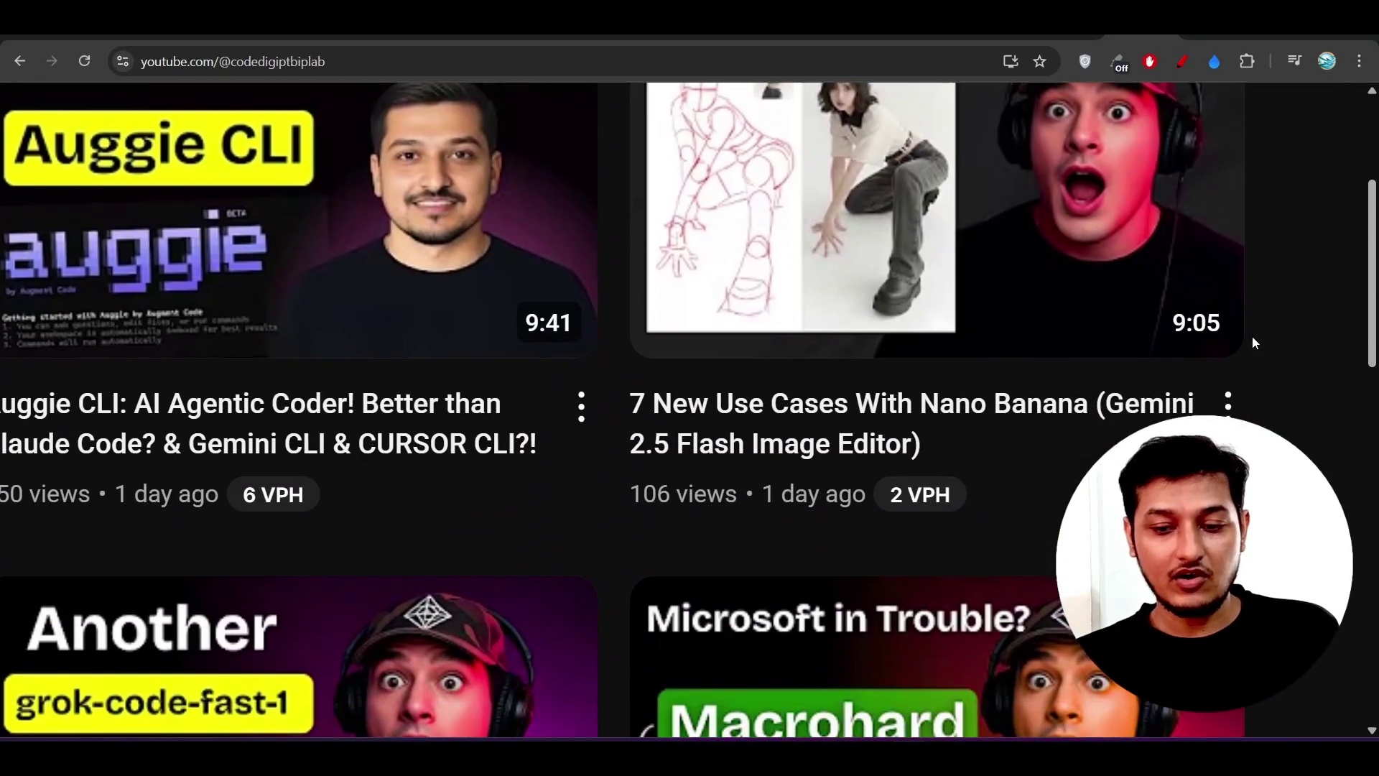